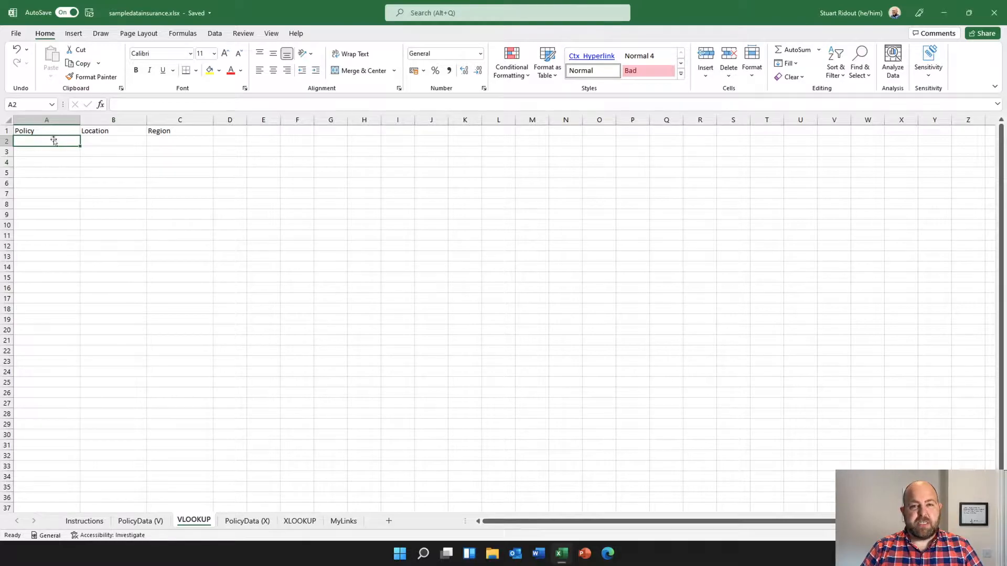
Step: Start a VLOOKUP formula in B2 with A2 as lookup value and columns A:J of the PolicyData (V) sheet as table array
click(112, 141)
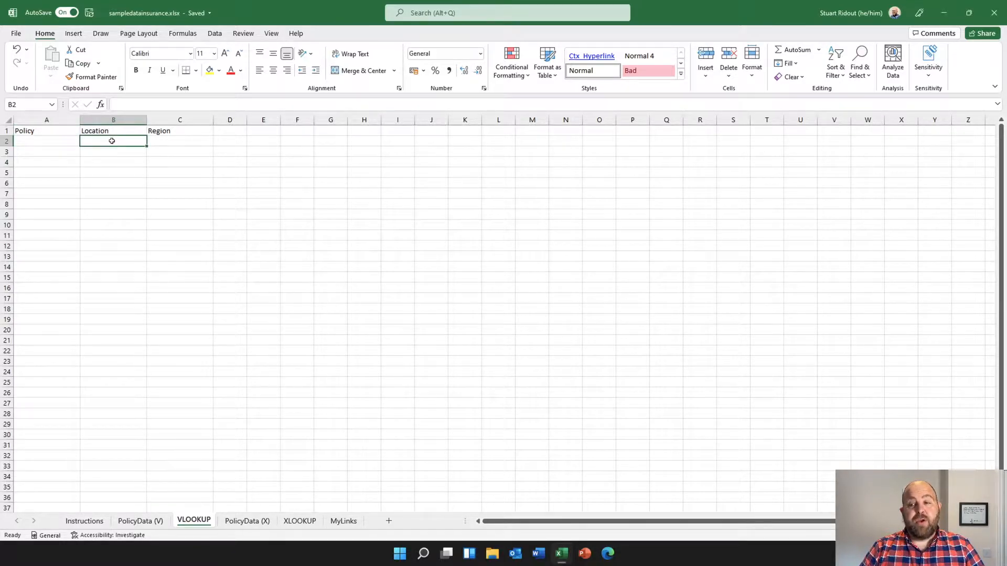
text(=vl)
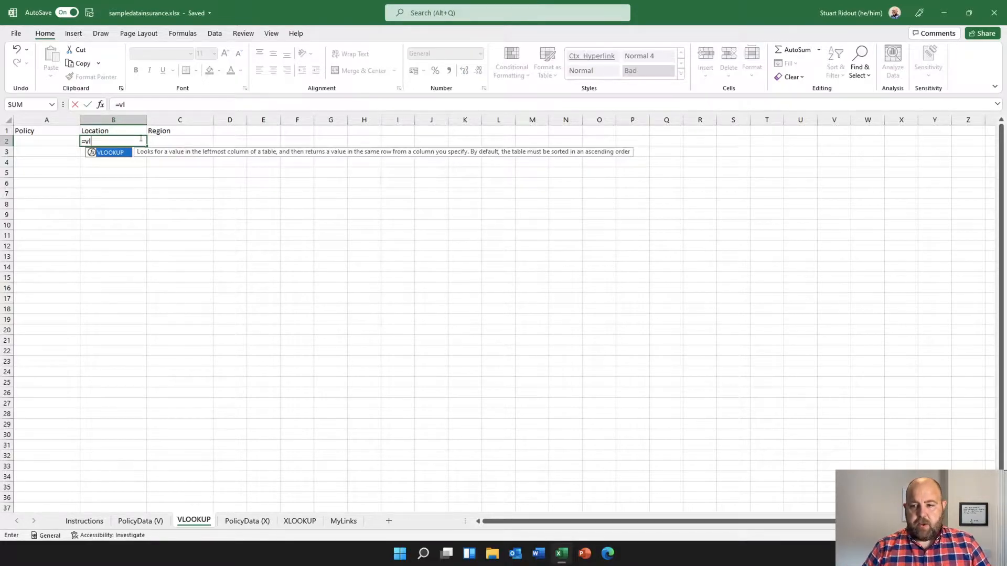
key(Tab)
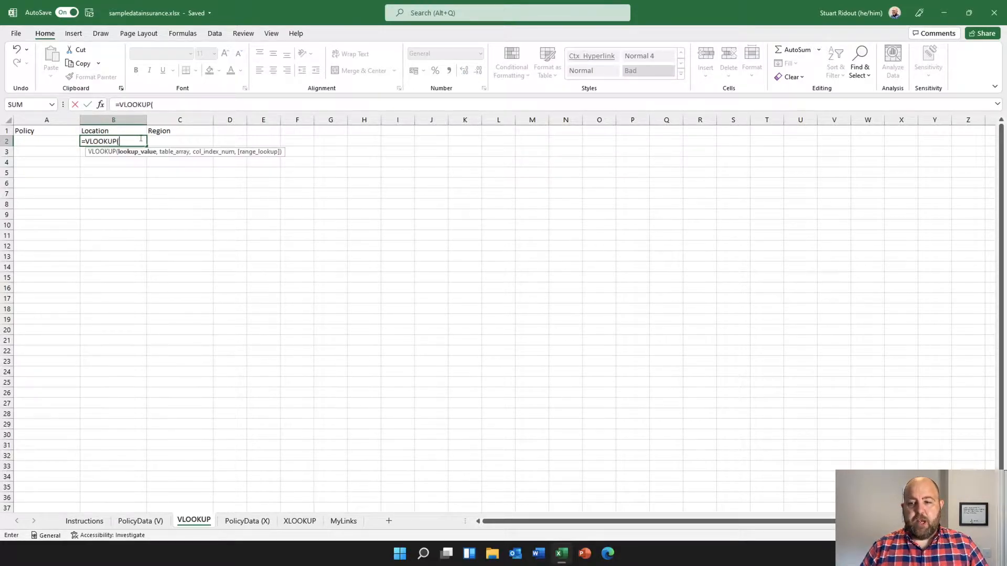
click(47, 142)
text(,)
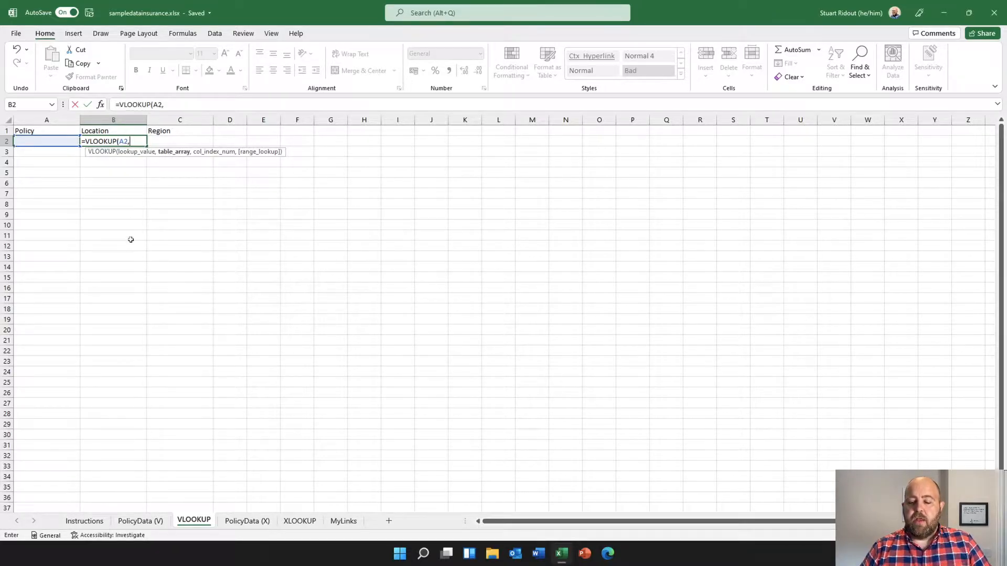
click(147, 521)
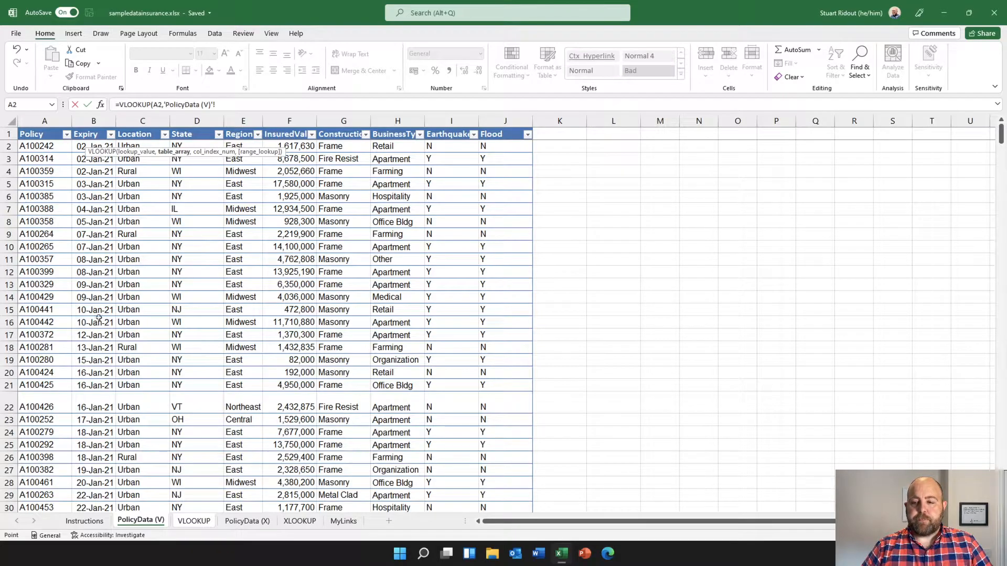
drag(33, 119, 492, 112)
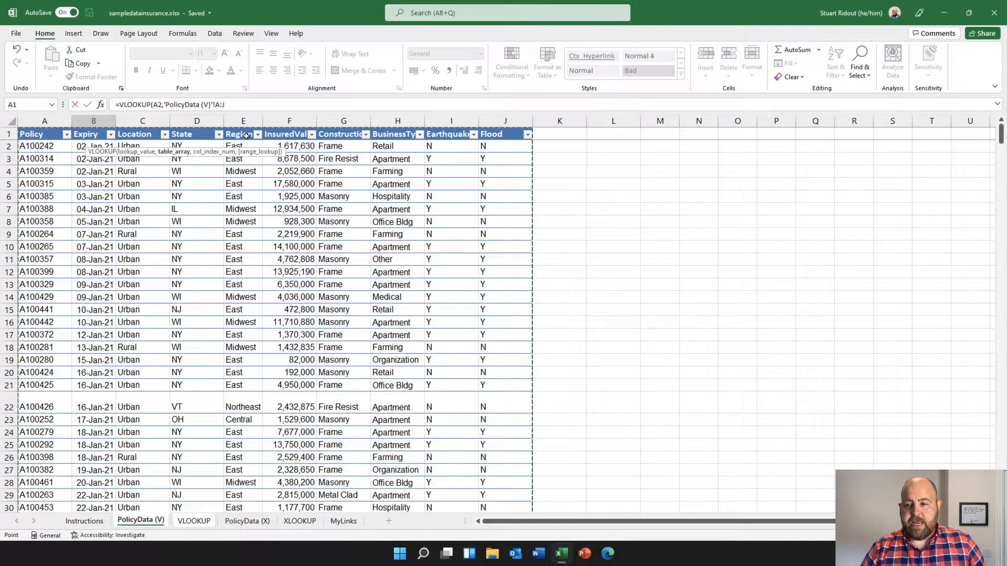
text(,)
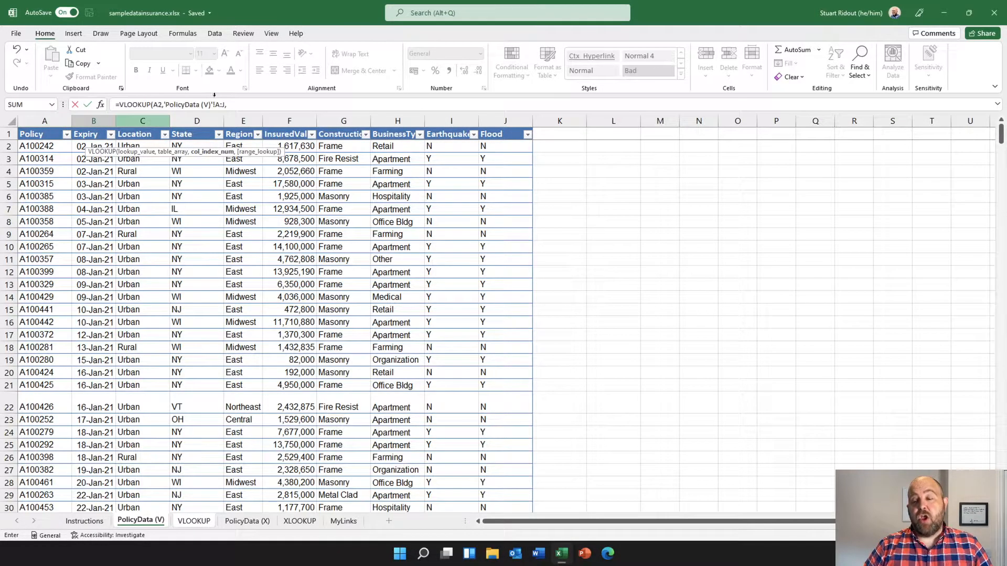
Step: Complete the Location VLOOKUP with column index 3 and FALSE for an exact match
click(237, 104)
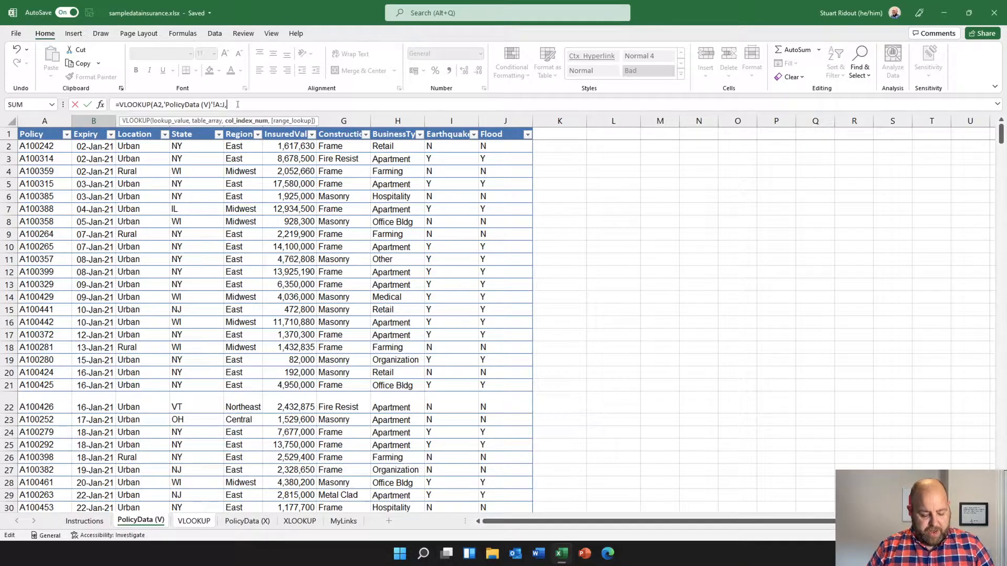
text(3,)
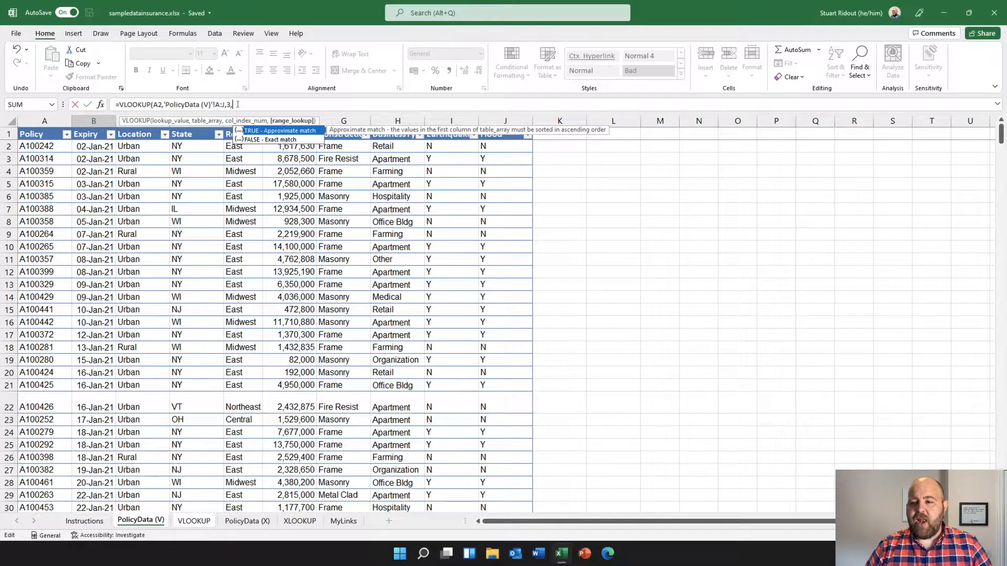
double_click(261, 140)
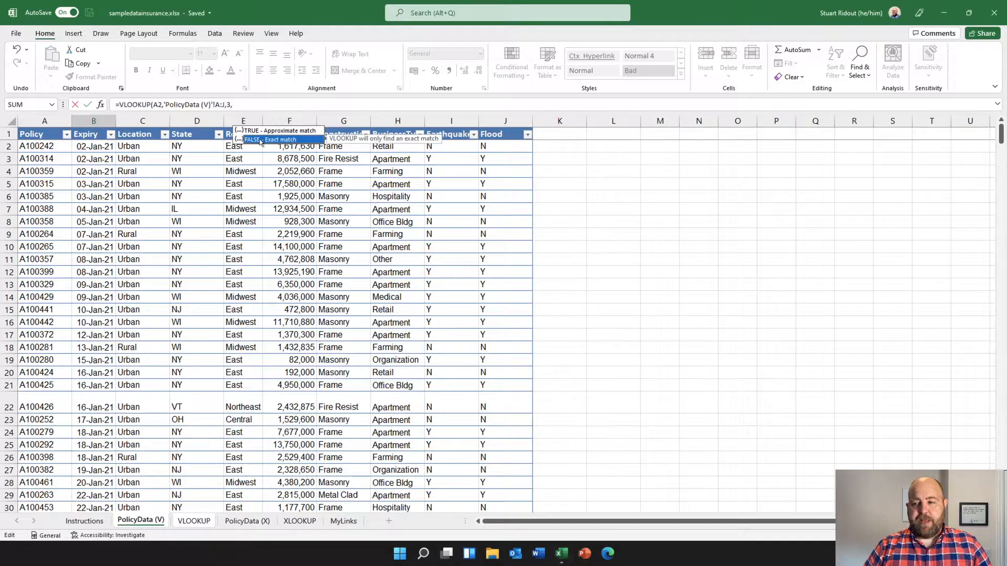
text())
key(Return)
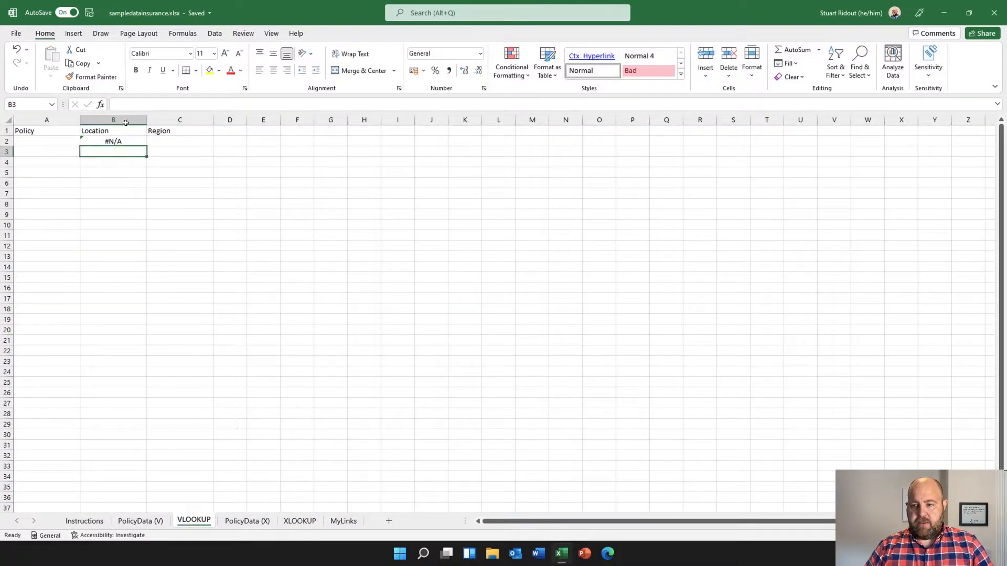
Step: Enter a VLOOKUP in C2 for the Region, looking up A2 in 'PolicyData (V)'!A:J with column index 5 and False
click(155, 140)
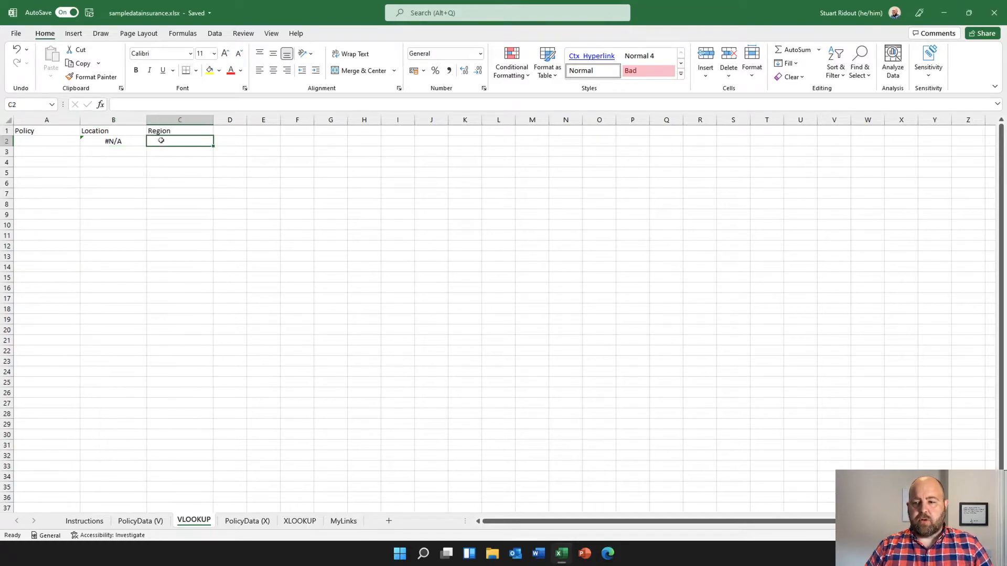
text(=vl)
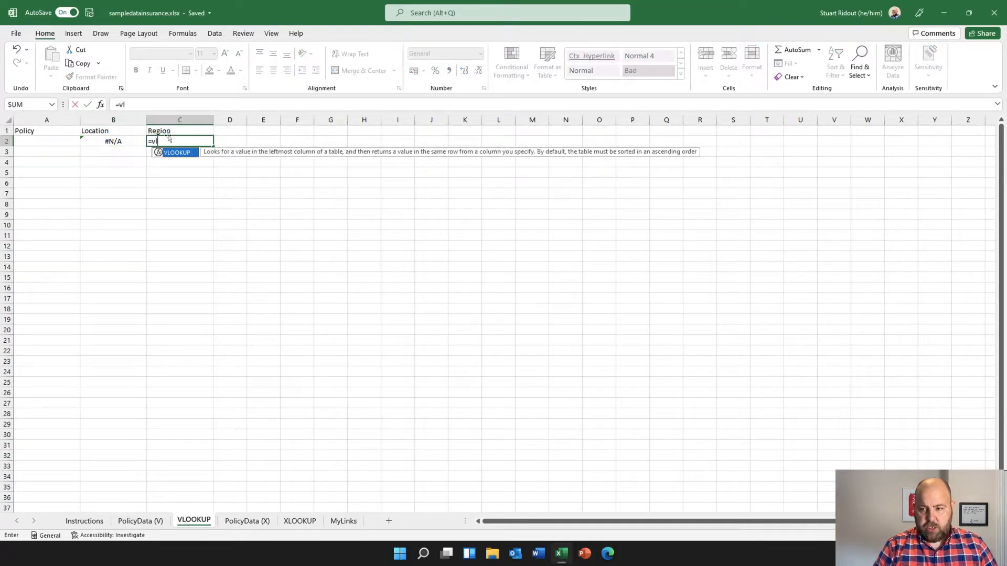
key(Tab)
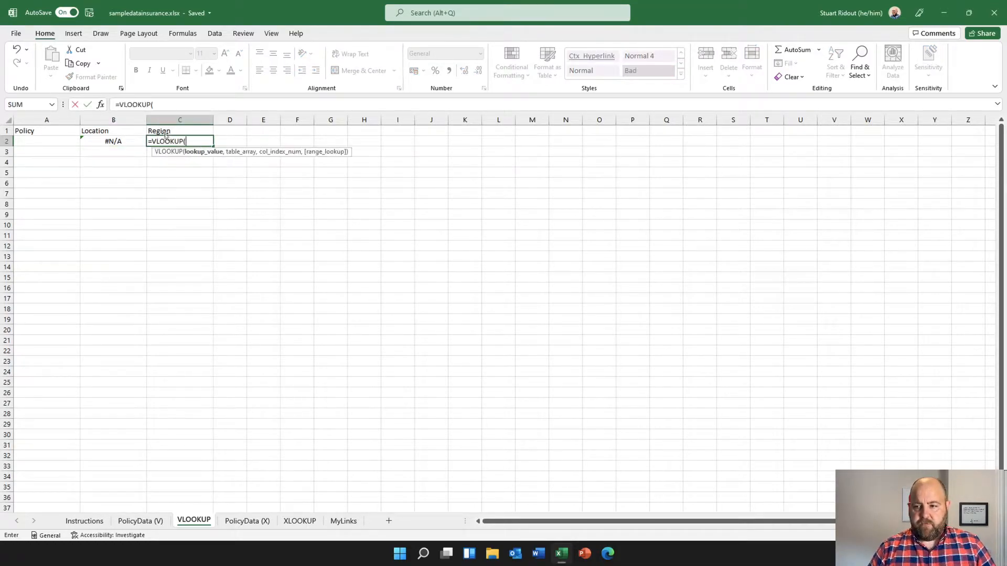
click(65, 139)
text(,)
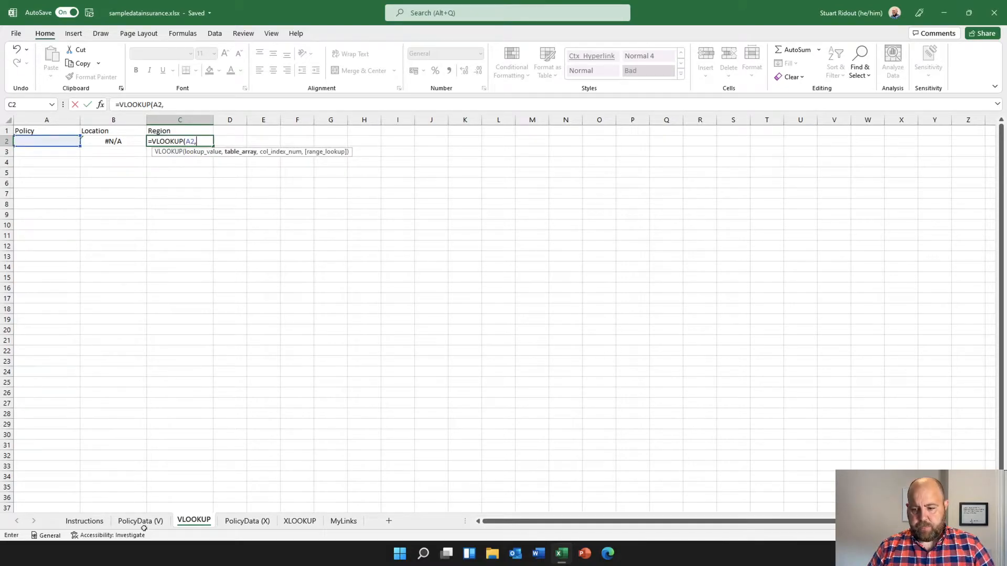
click(144, 526)
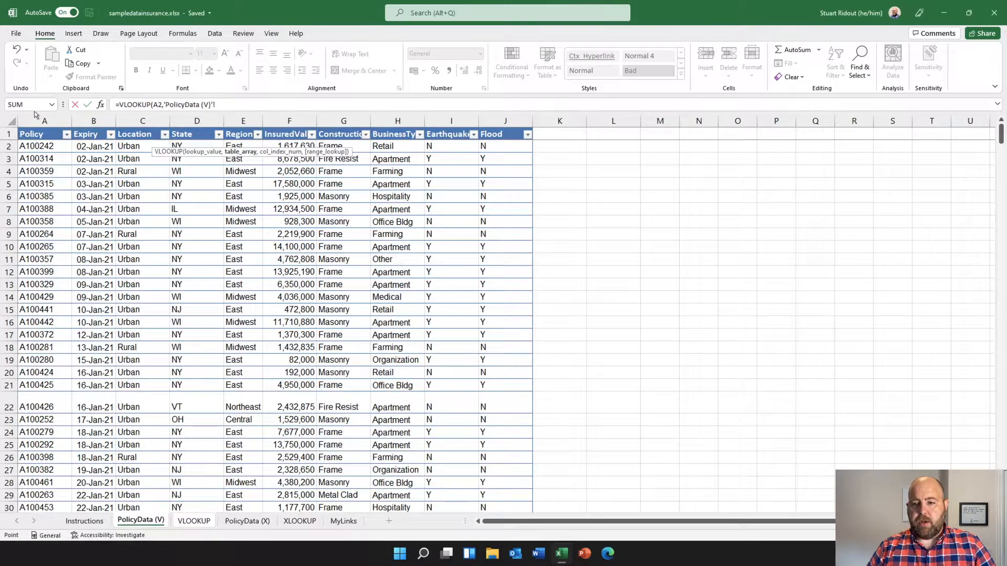
drag(34, 121, 505, 121)
text(,)
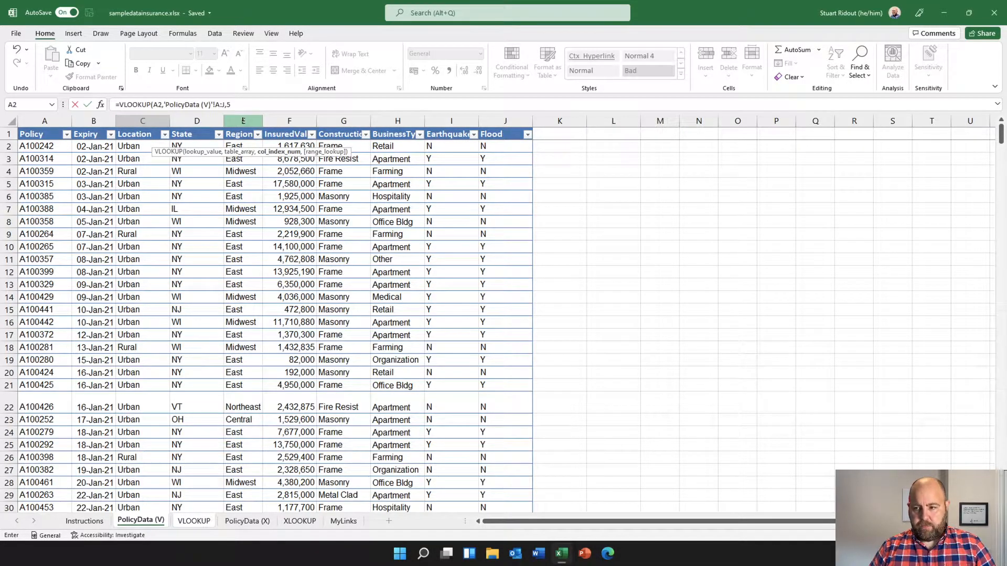
text(5,False))
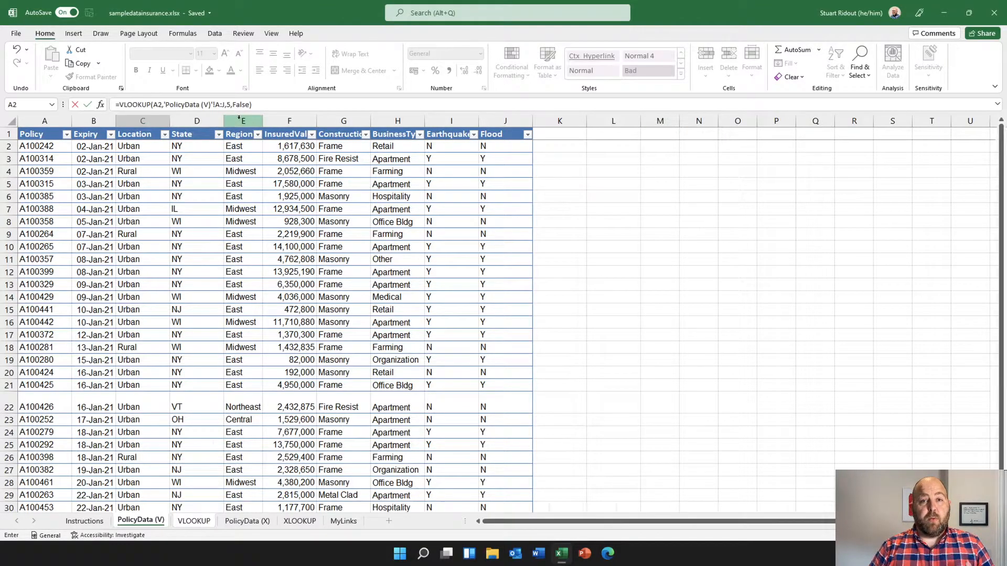
key(Return)
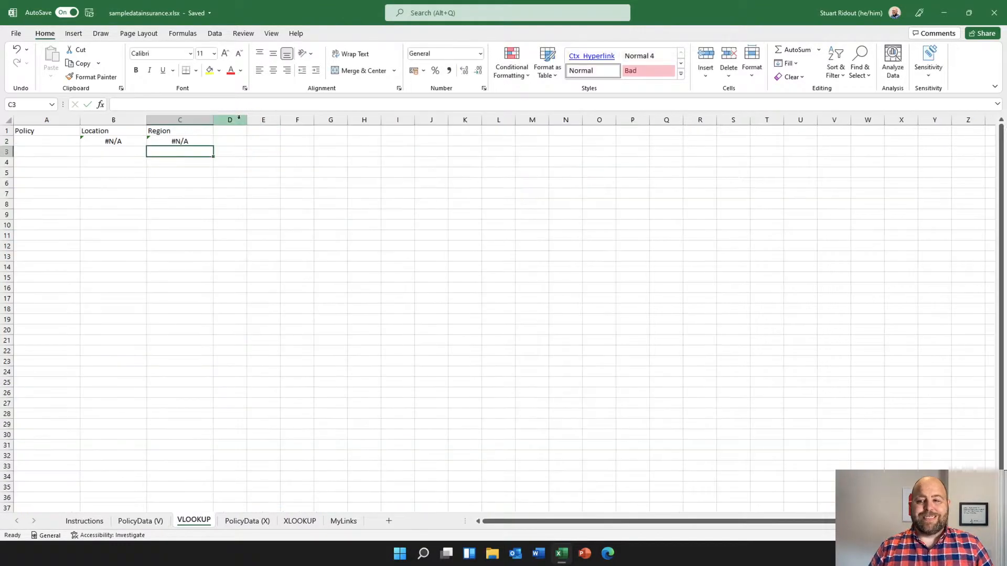
Step: Fill the row 2 lookup formulas down to row 3 and enter in A2 the policy number from row 12 of PolicyData (V)
click(73, 142)
drag(131, 142, 215, 157)
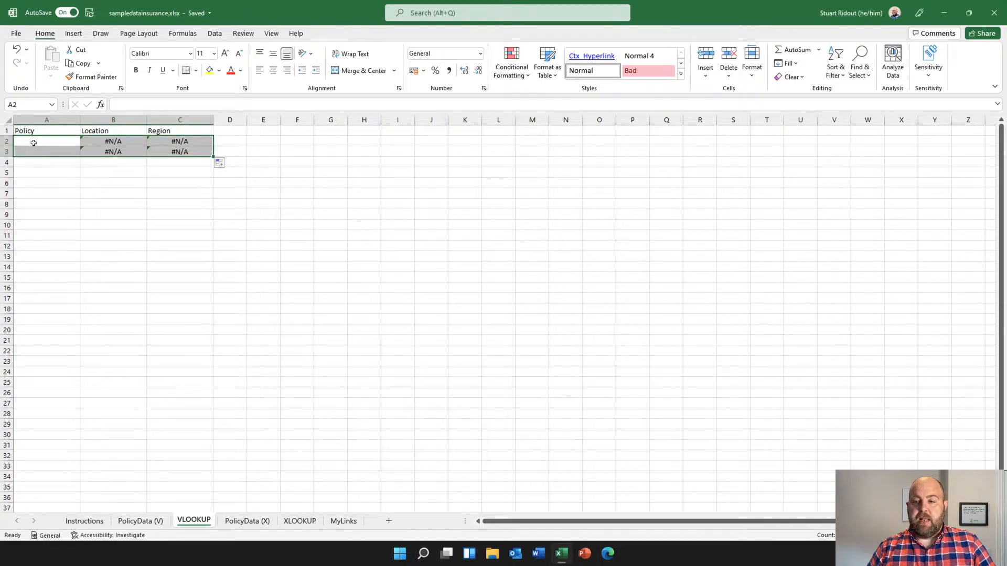
click(33, 142)
text(A100399)
key(Return)
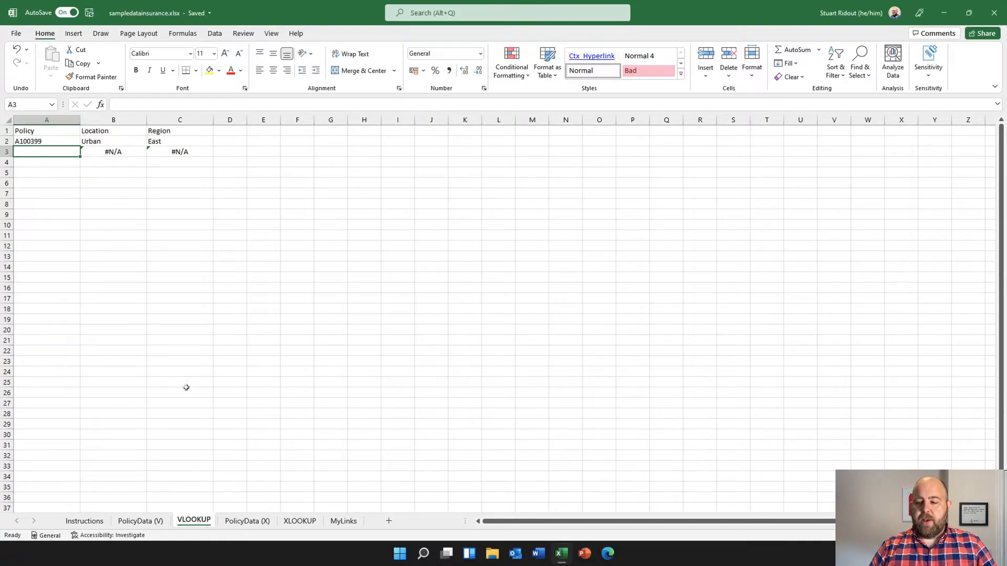
Step: Check the A2 policy's row on the PolicyData (V) sheet, and enter the same number with prefix B in A3 of the VLOOKUP sheet
click(132, 521)
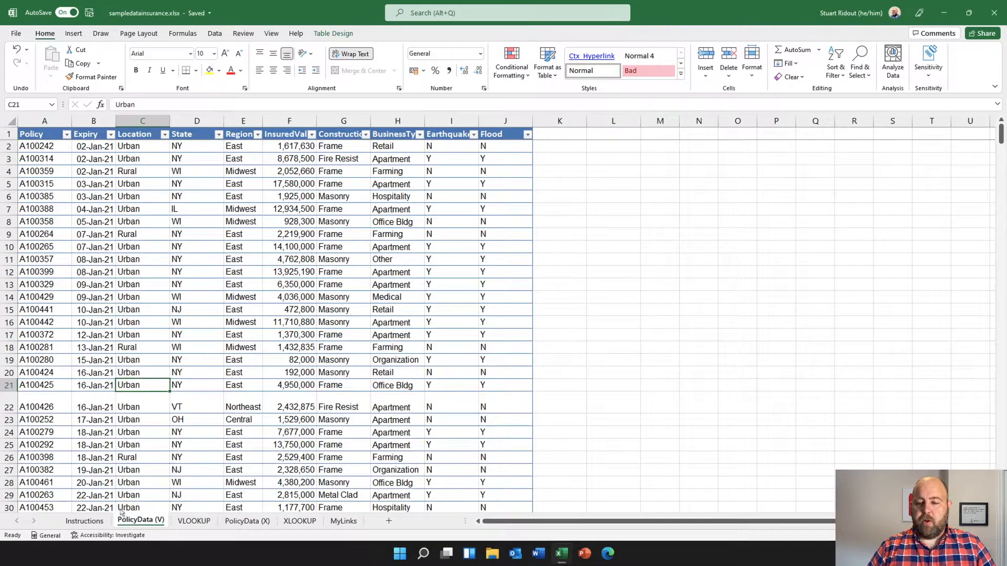
click(9, 271)
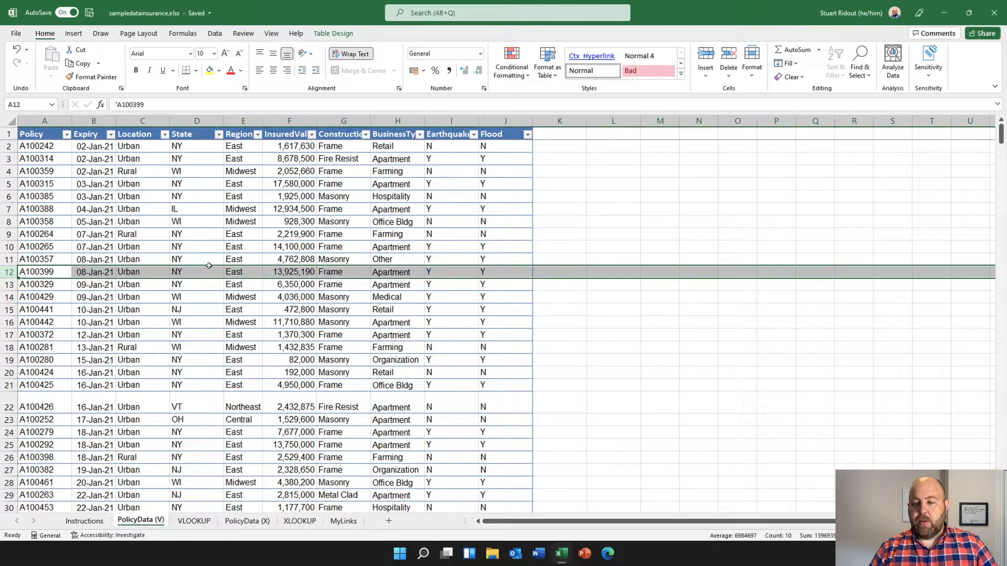
click(193, 520)
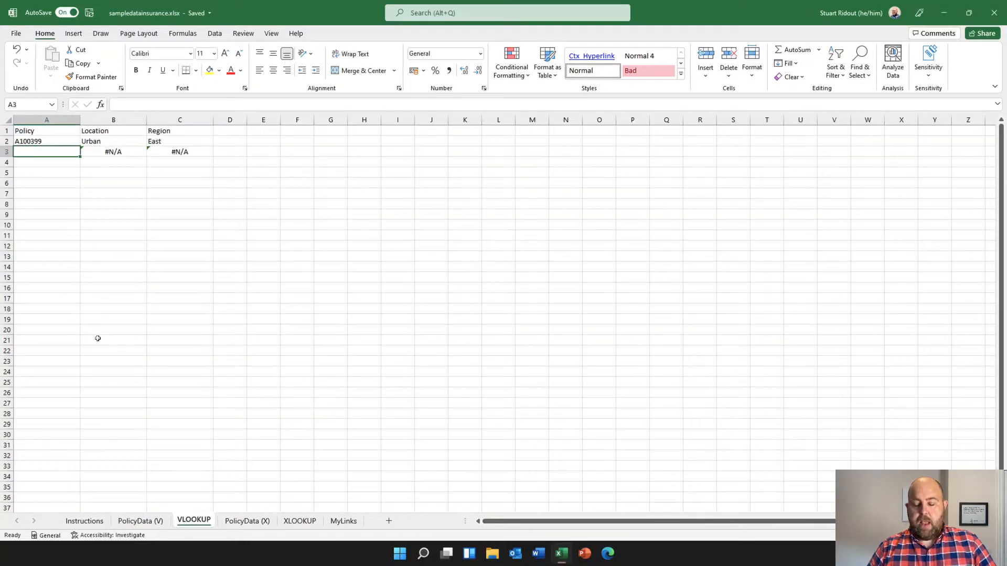
text(B100399)
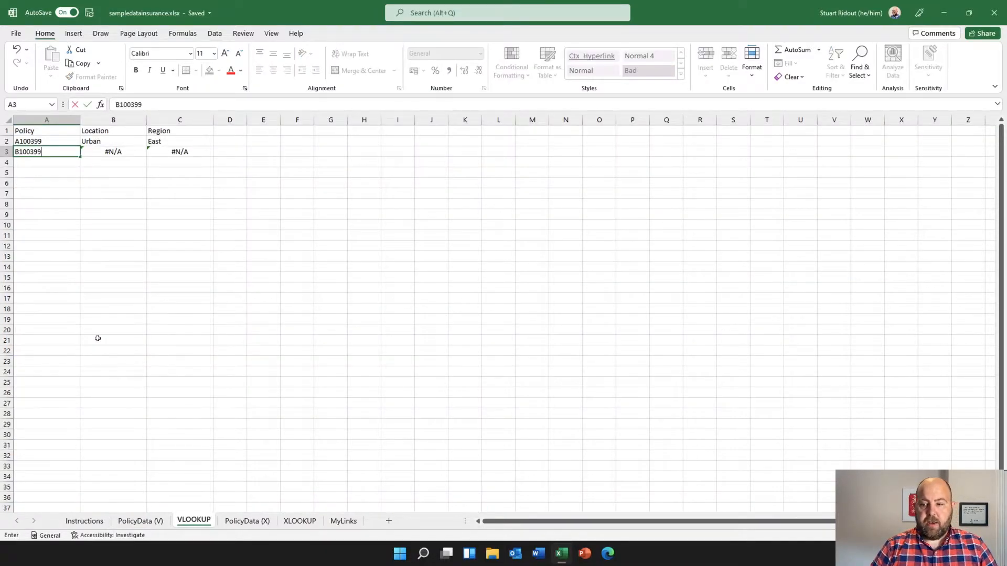
key(Return)
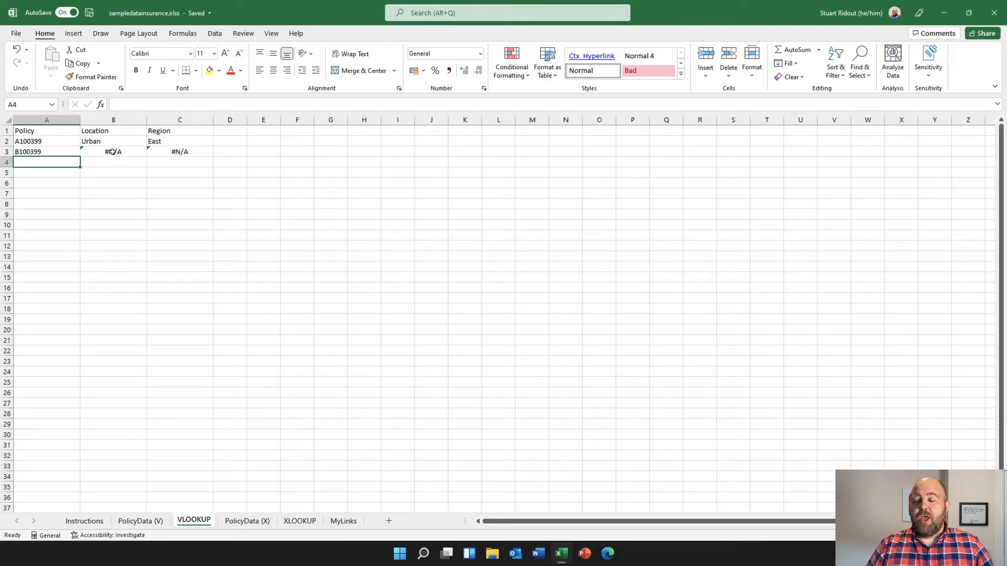
Step: Examine where the Policy, Location and Region columns sit on the PolicyData (X) sheet
click(243, 522)
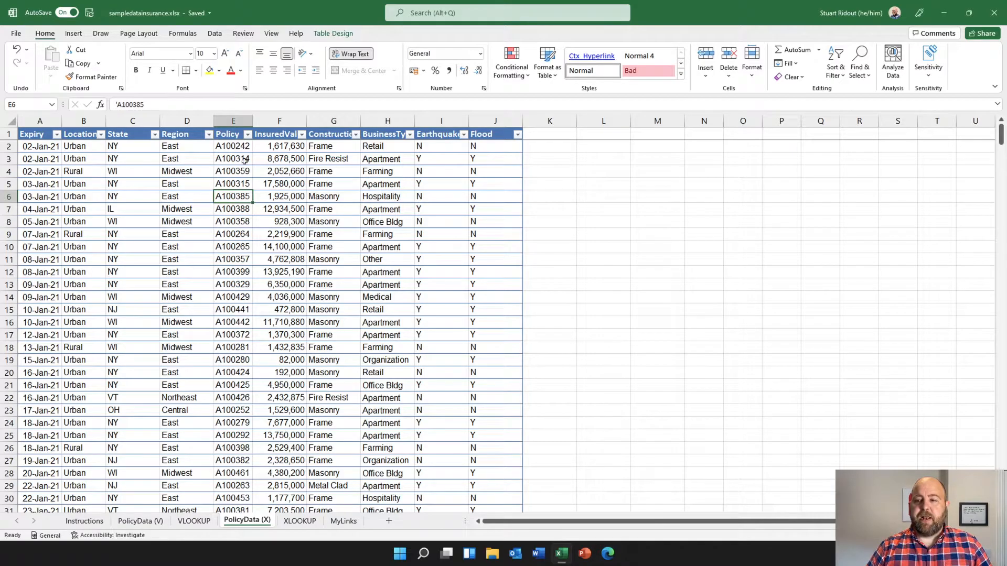
click(229, 119)
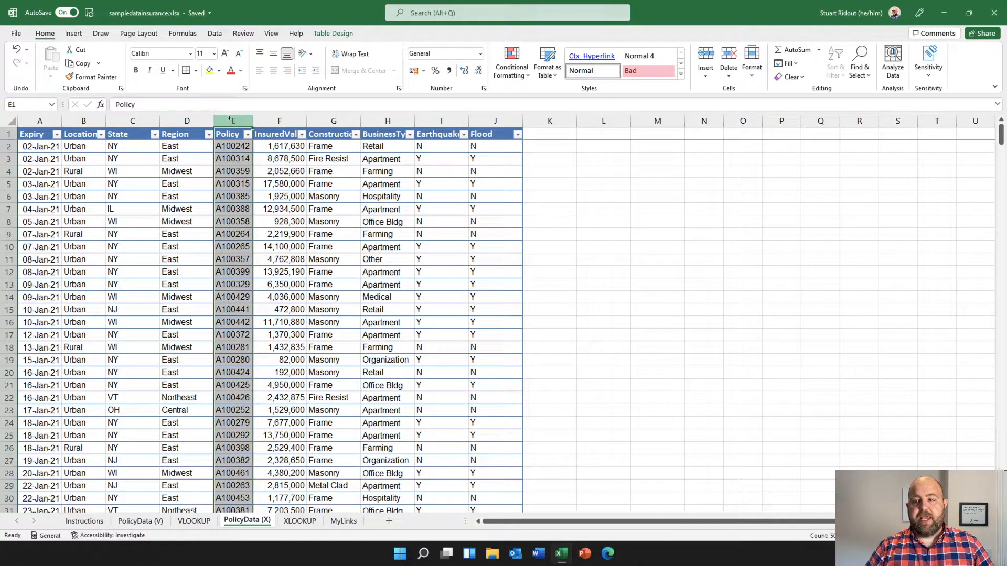
click(83, 119)
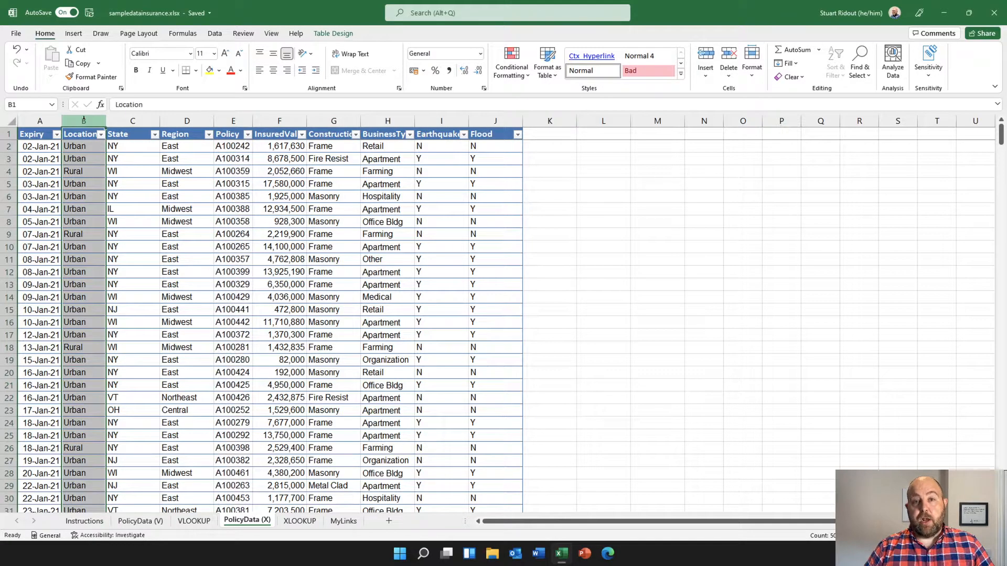
click(183, 118)
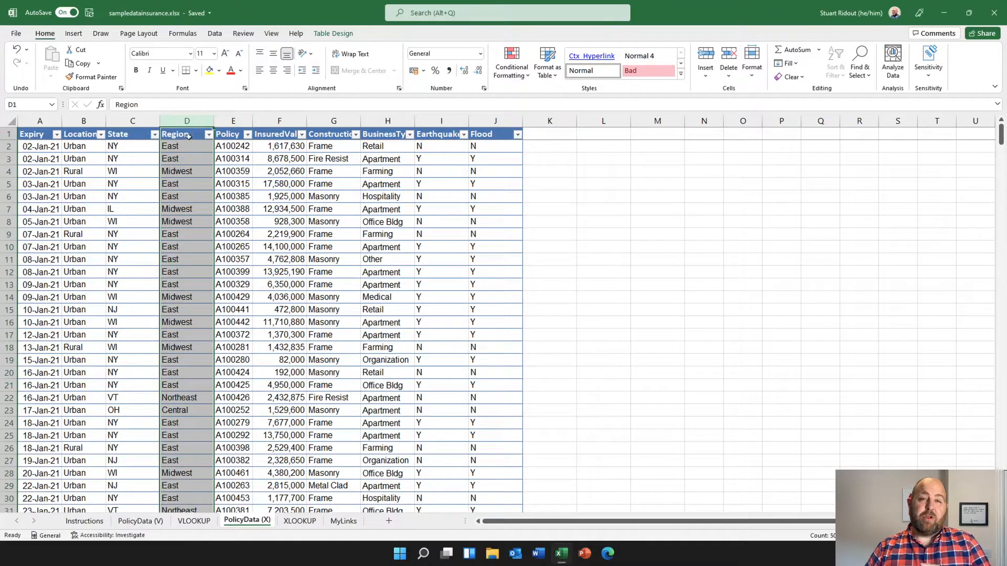
click(234, 163)
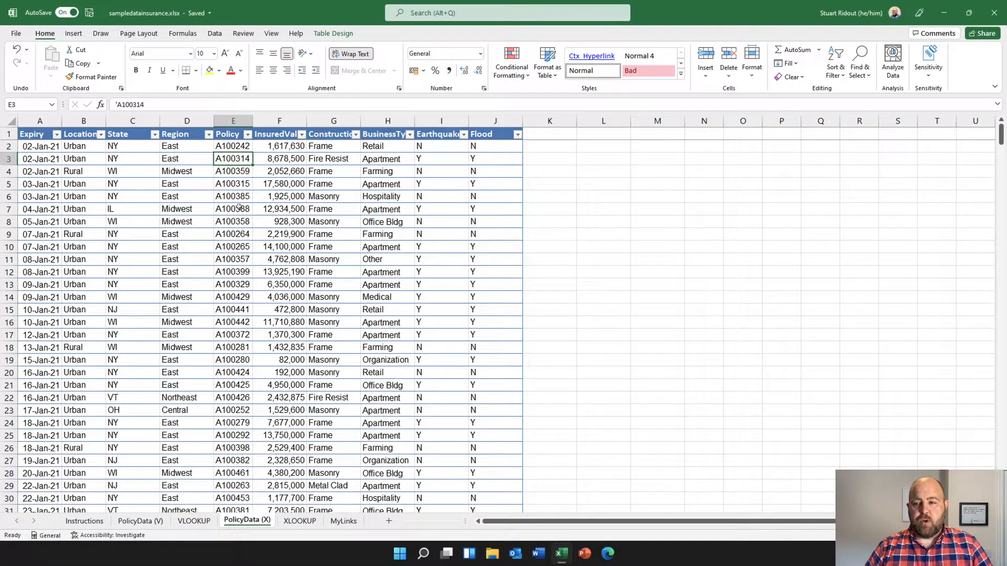
Step: In B2 of the XLOOKUP sheet, start an XLOOKUP of A2 with lookup array 'PolicyData (X)'!E:E and return array 'PolicyData (X)'!B:B
click(300, 521)
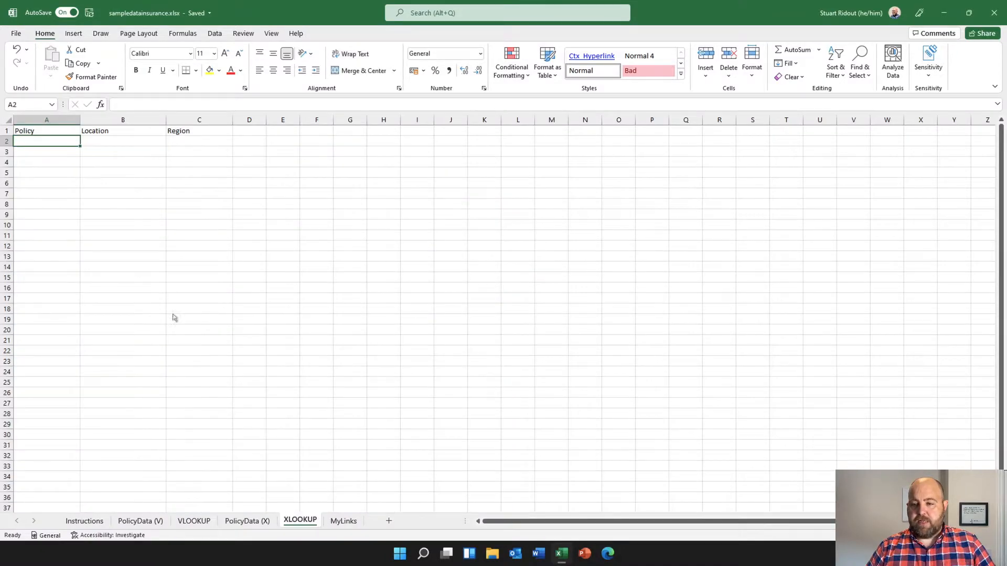
click(99, 140)
text(=xl)
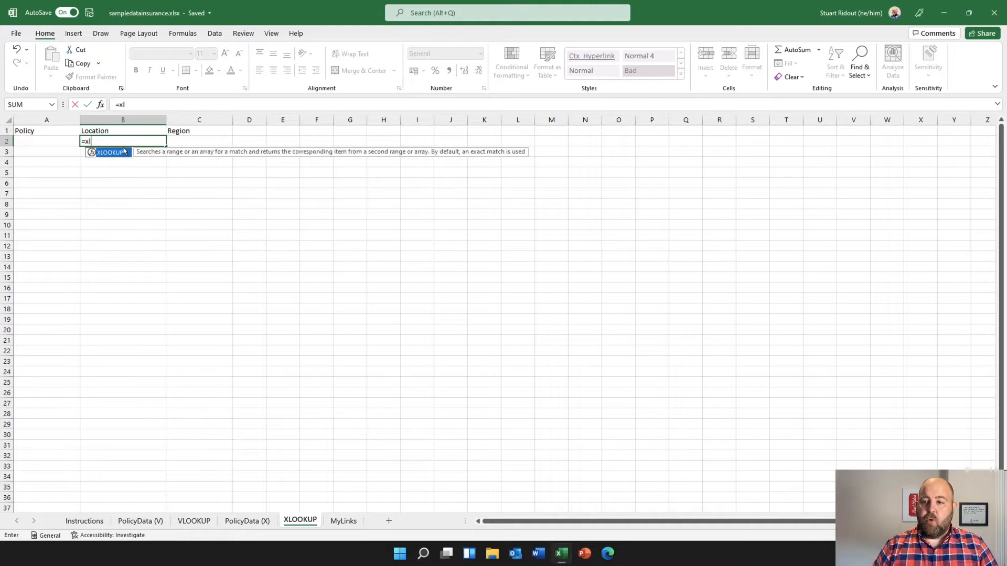
key(Tab)
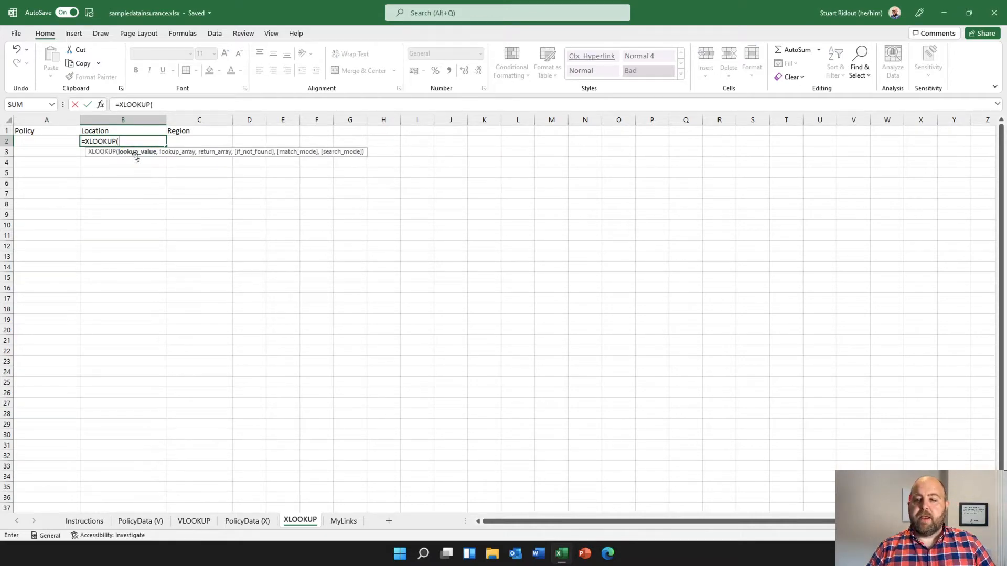
click(46, 139)
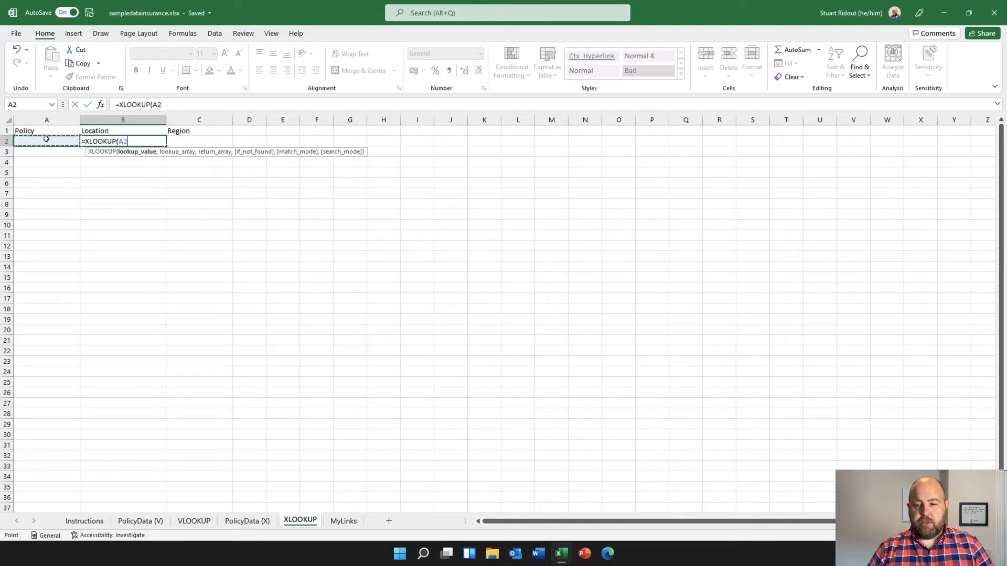
text(,)
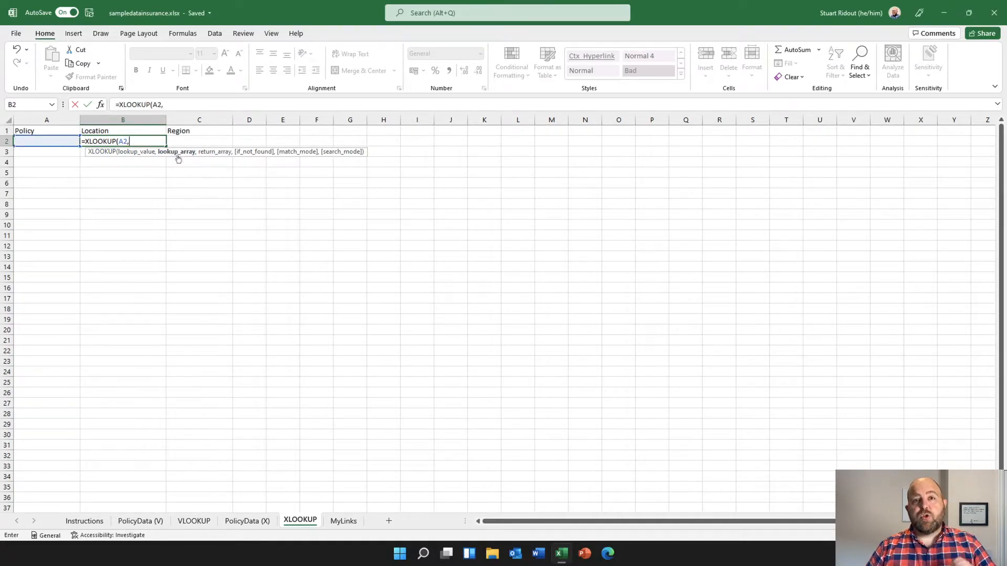
click(248, 521)
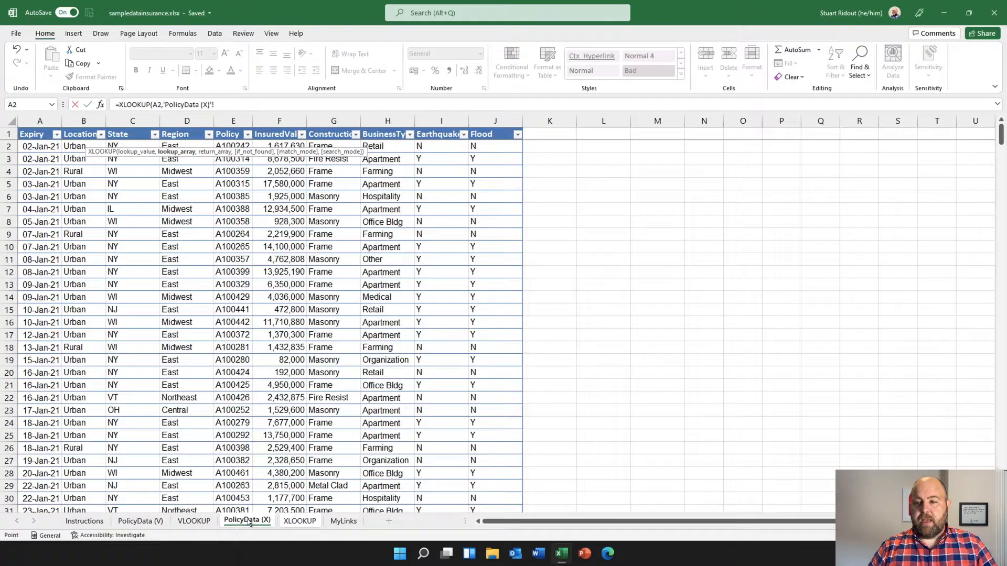
click(229, 122)
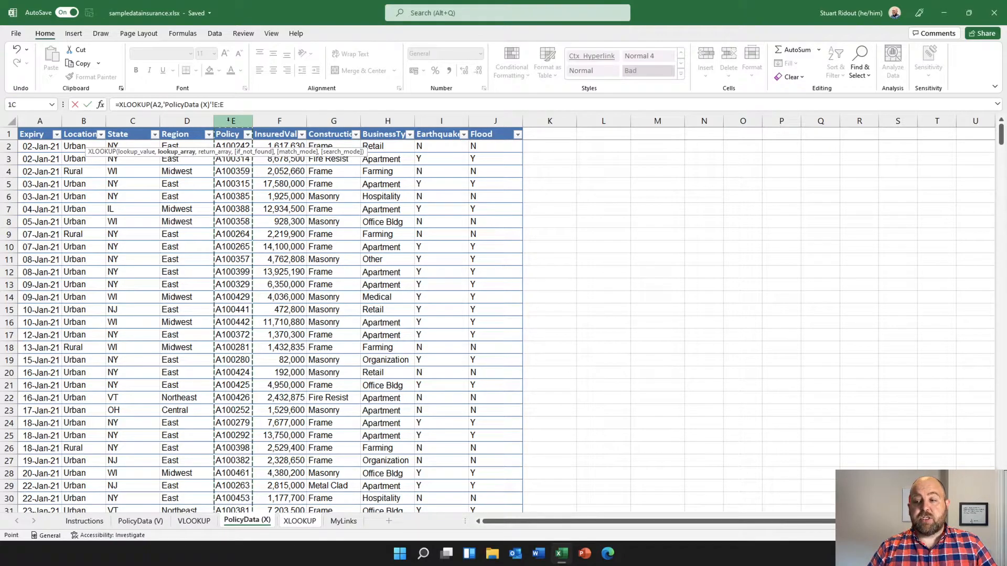
text(,)
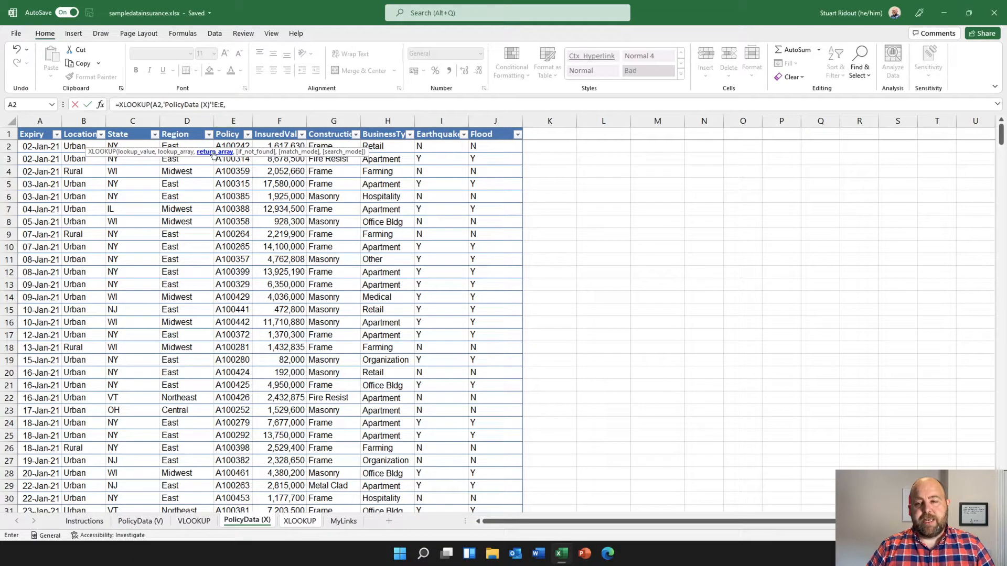
click(81, 121)
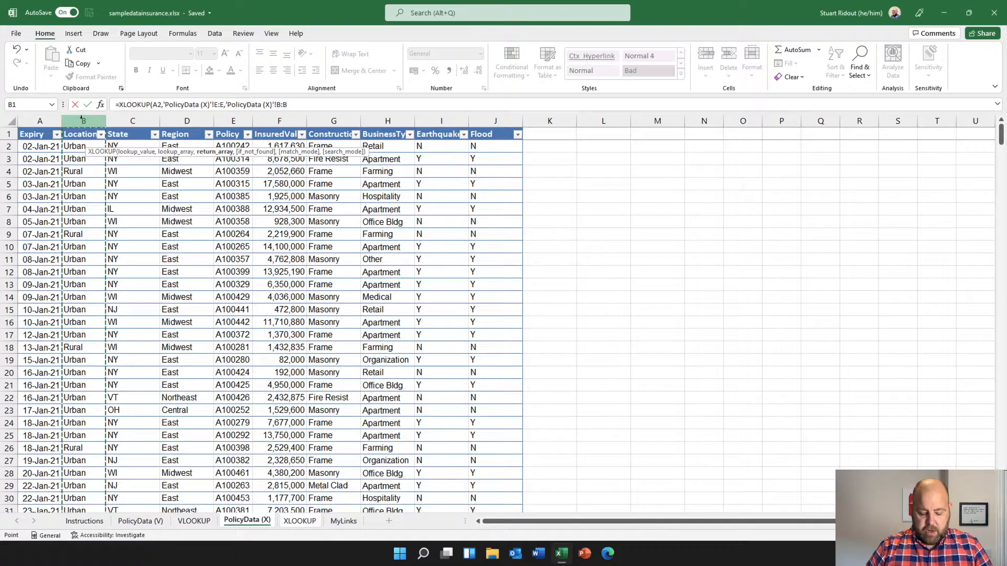
Step: Complete the Location XLOOKUP with "Policy number invalid" as the not-found text and match mode 0 for an exact match
text(,)
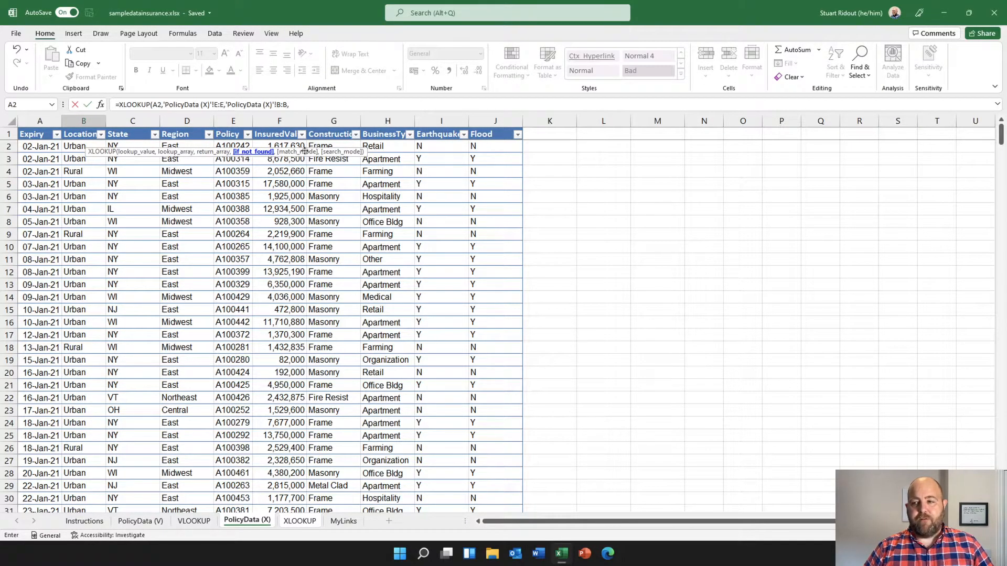
click(304, 105)
click(305, 106)
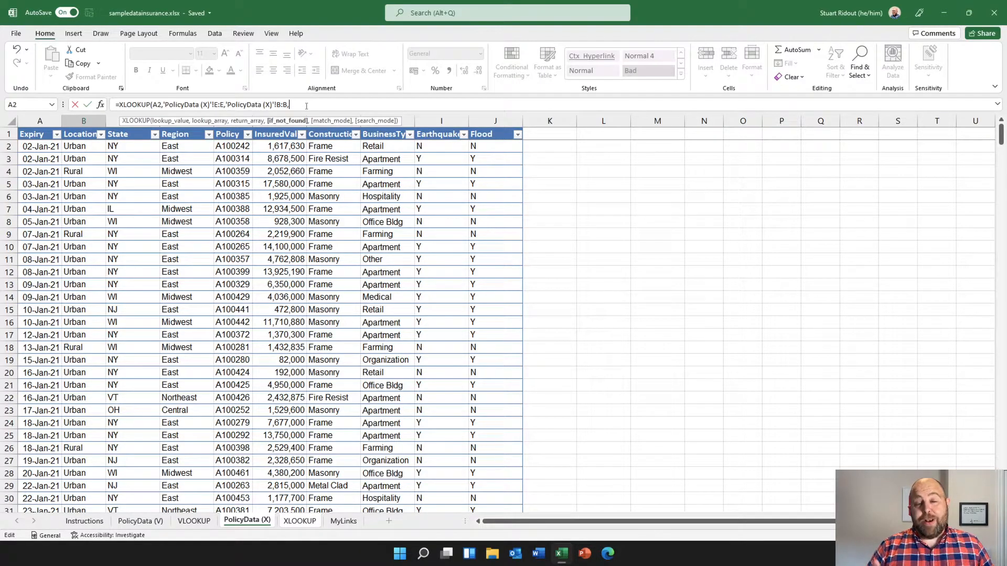
text(")
text(Policy)
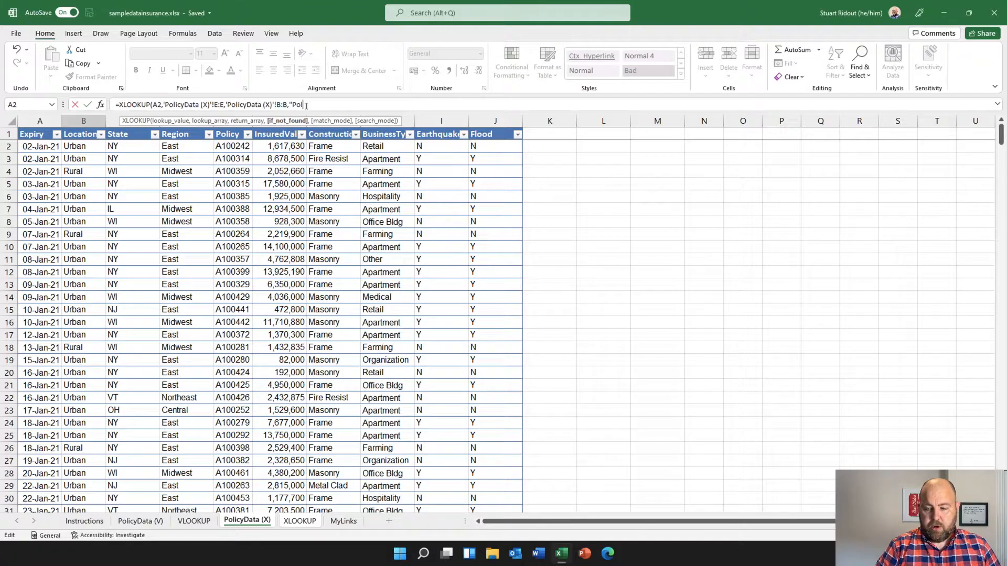
text( number )
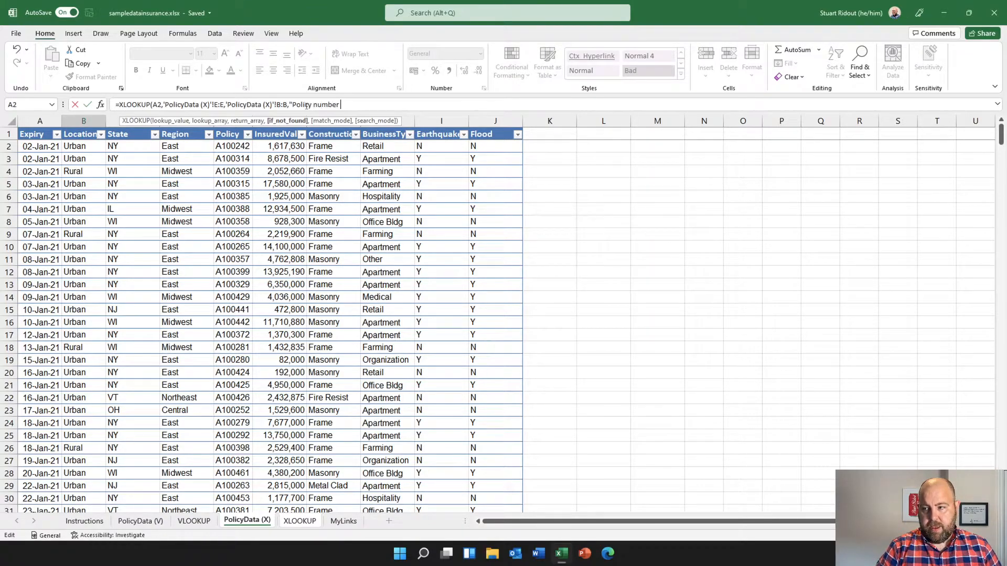
text(invalid",)
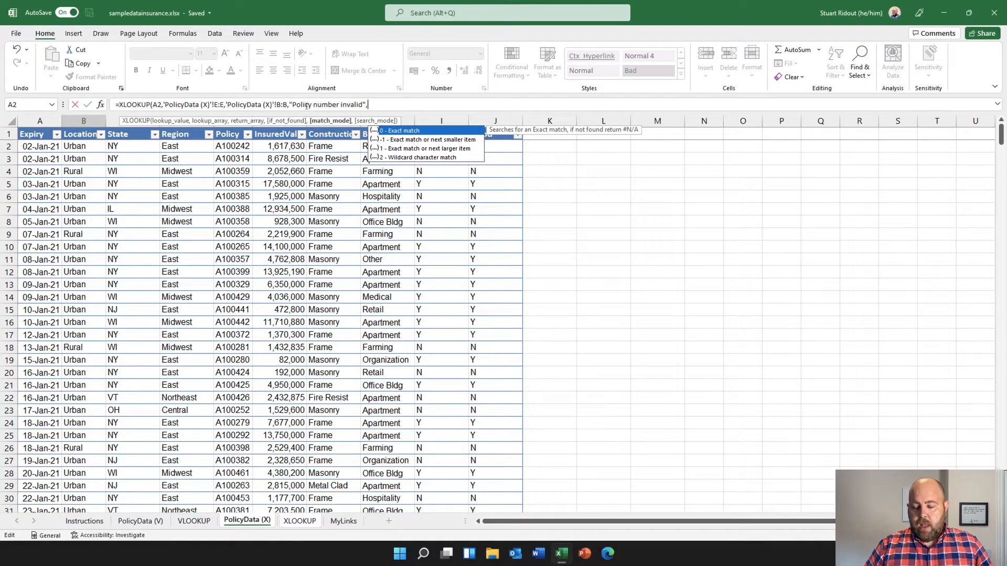
double_click(411, 134)
text(,)
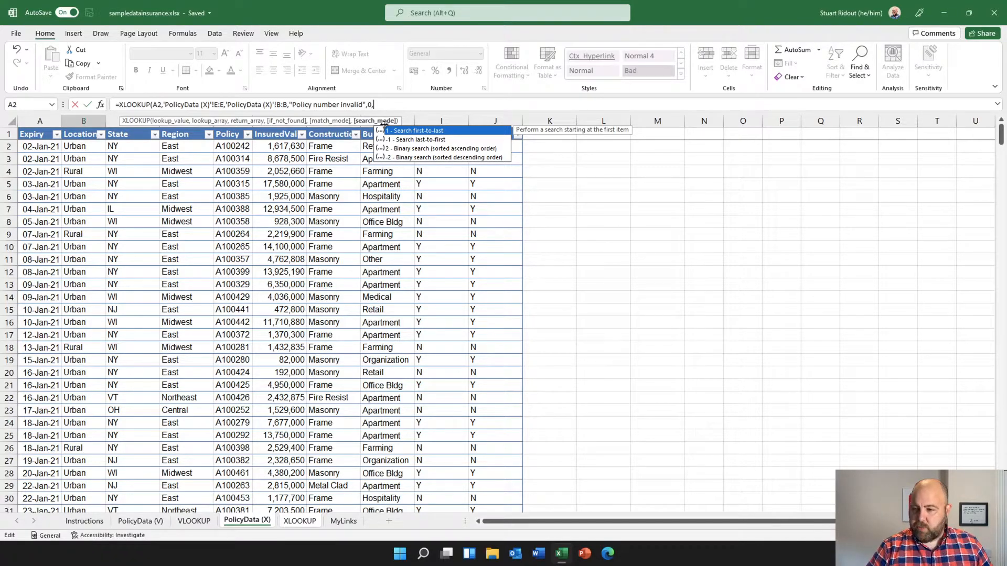
key(BackSpace)
text())
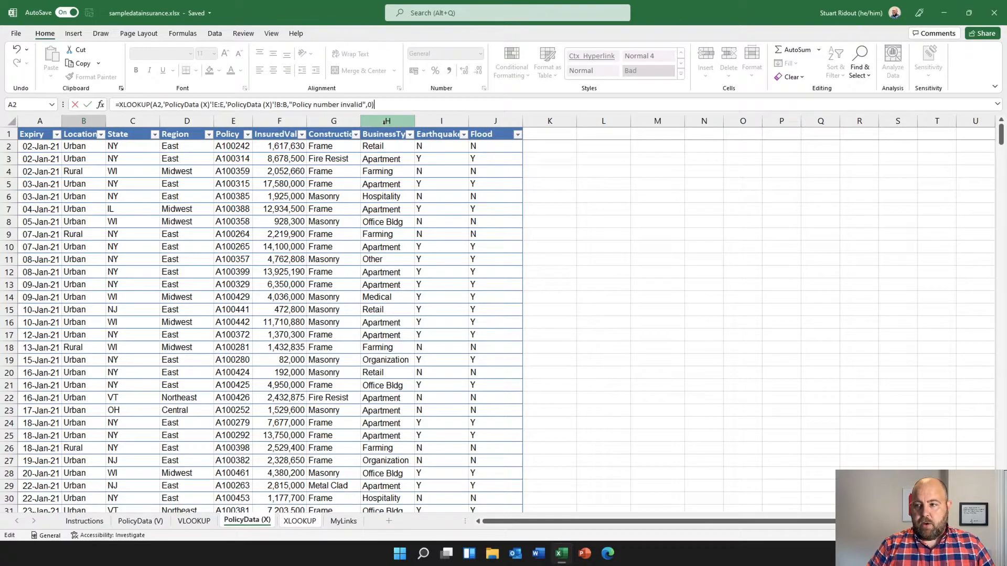
key(Return)
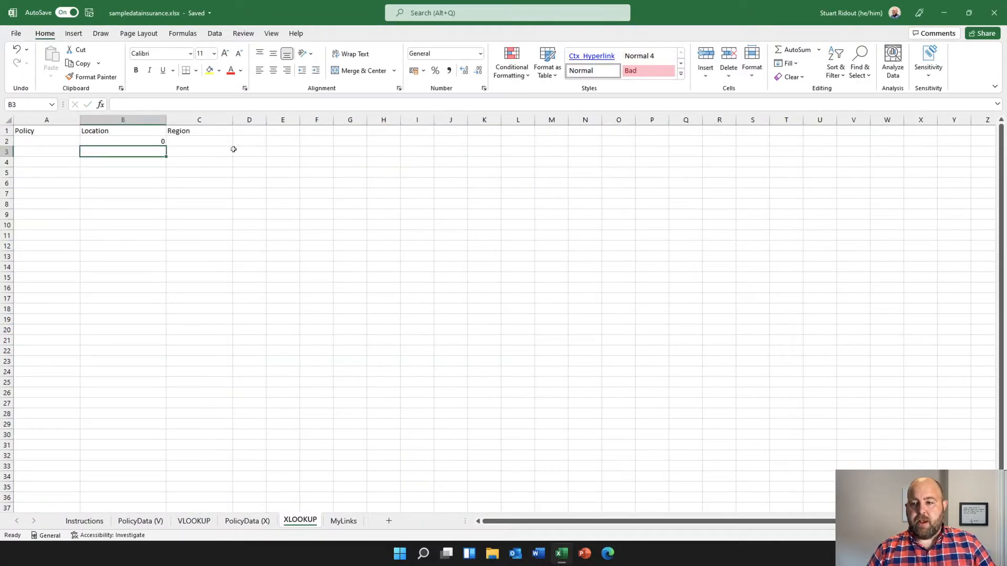
Step: Start an XLOOKUP in C2 for the Region, looking up A2 in 'PolicyData (X)'!E:E and returning from 'PolicyData (X)'!D:D
click(206, 141)
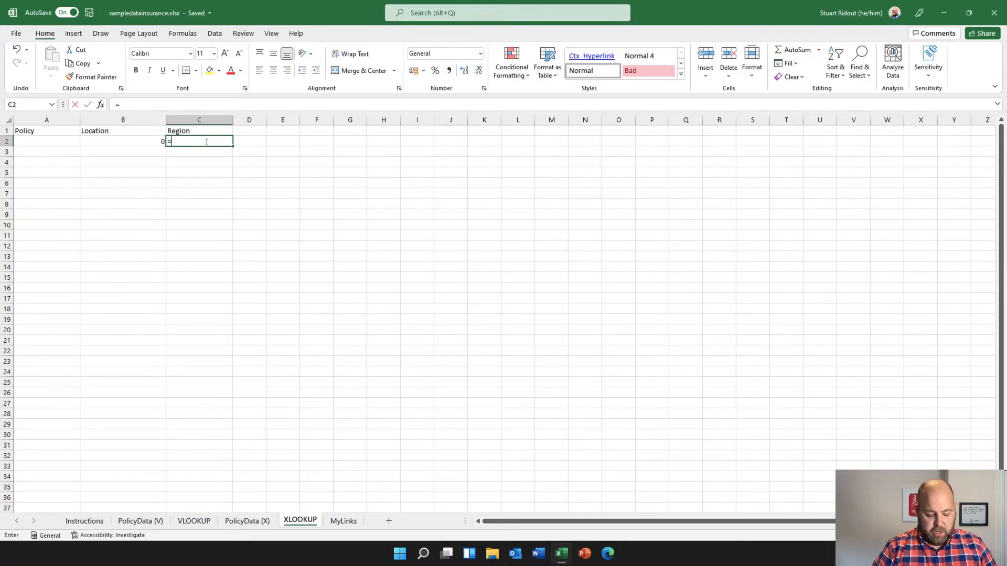
text(=xl)
key(Tab)
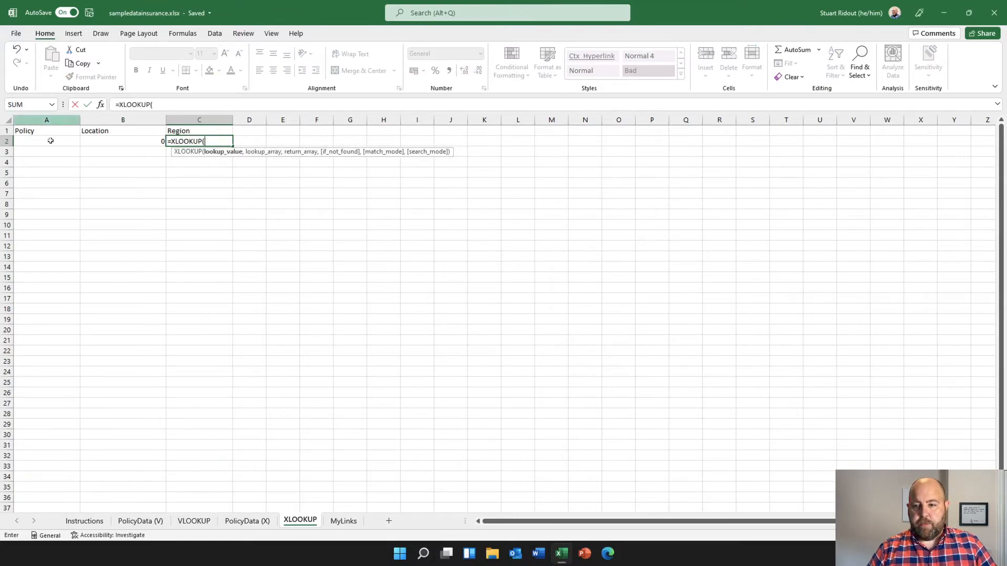
click(51, 142)
text(,)
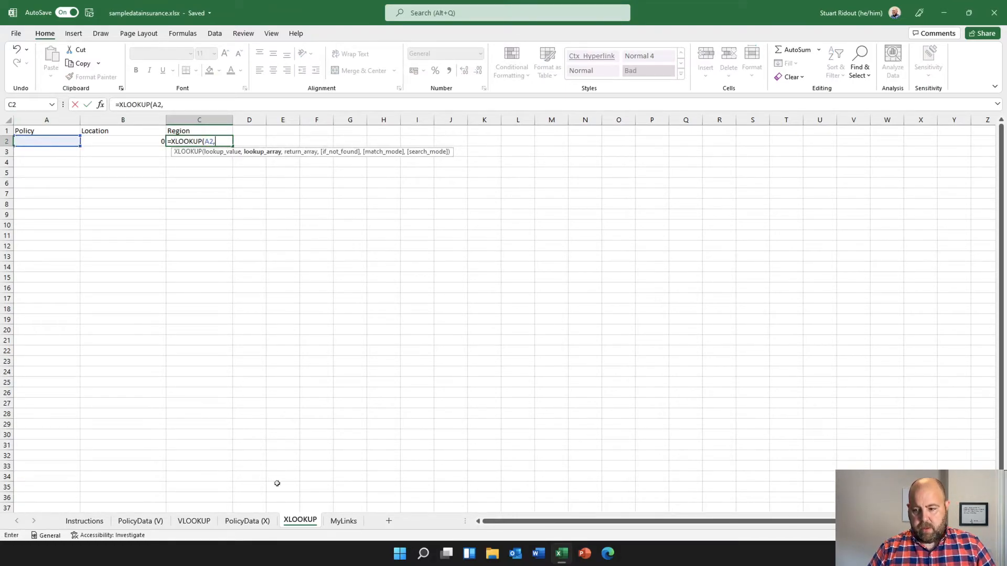
click(260, 521)
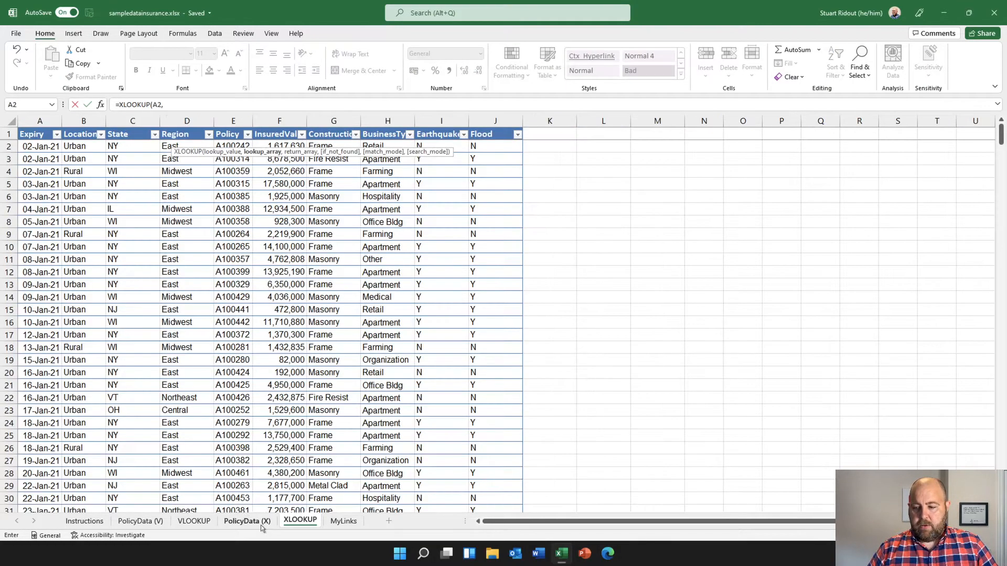
click(227, 119)
text(,)
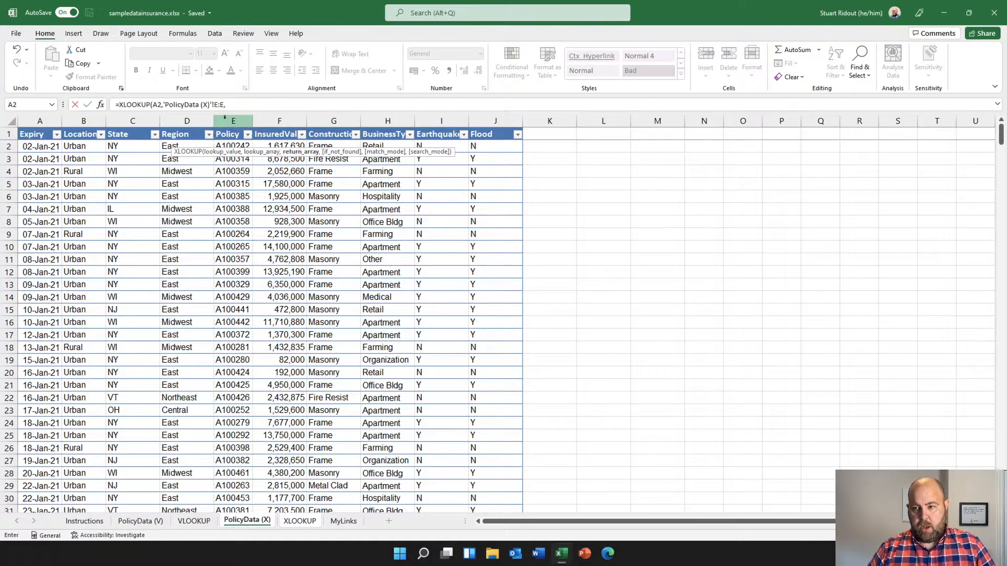
click(167, 122)
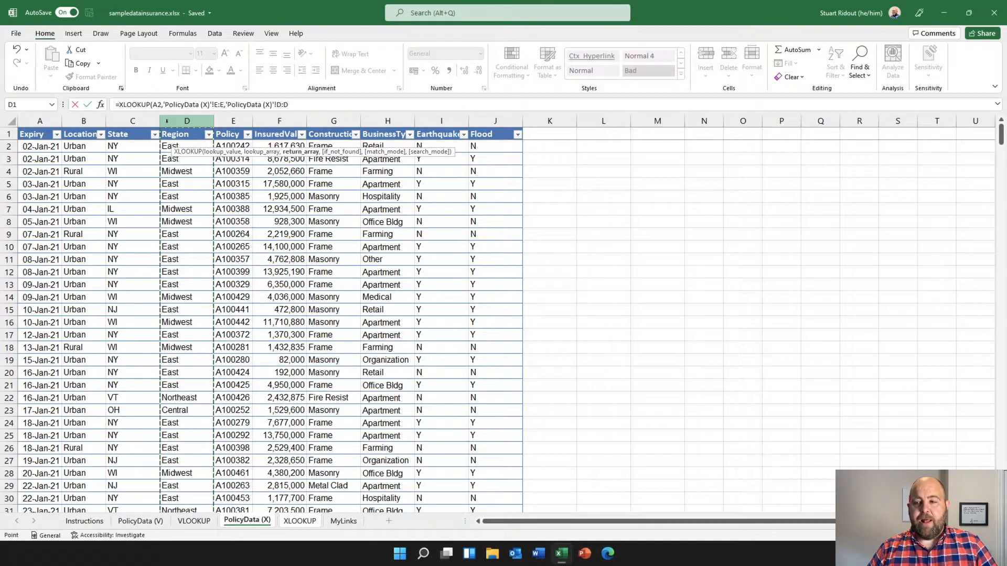
Step: Complete the Region XLOOKUP with the not-found text "Policy number invalid" and exact match mode 0
text(,)
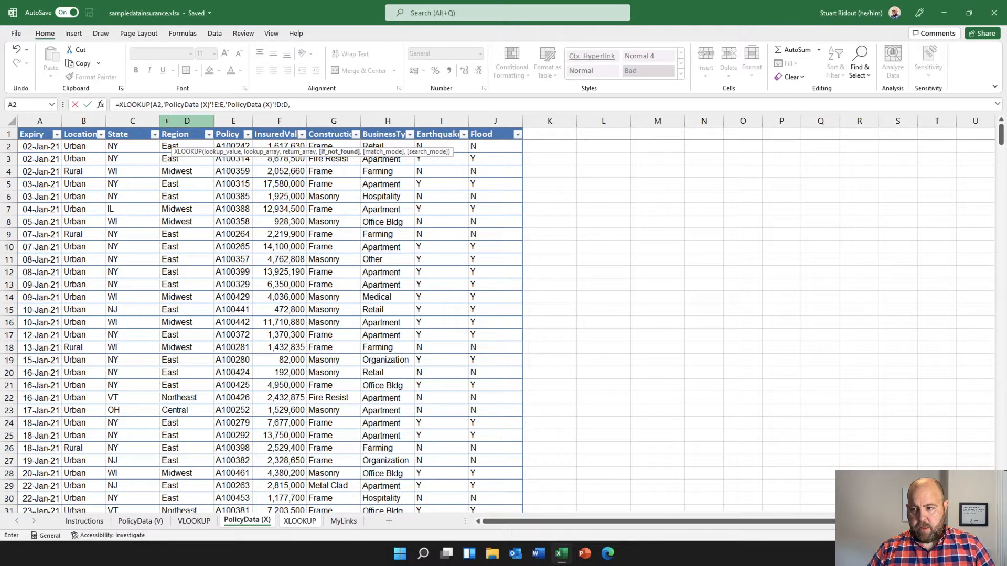
text("Policy nu)
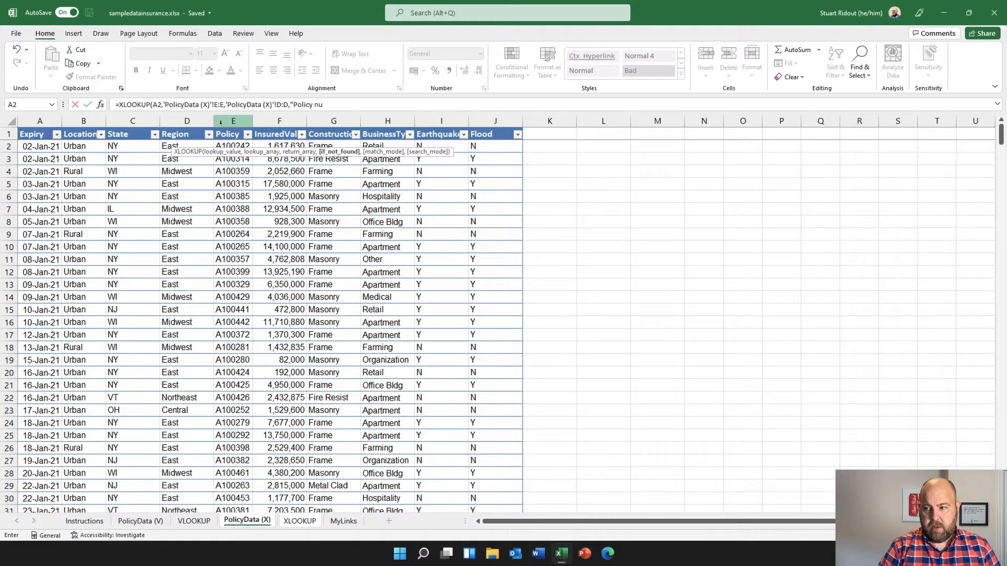
text(mber invalid")
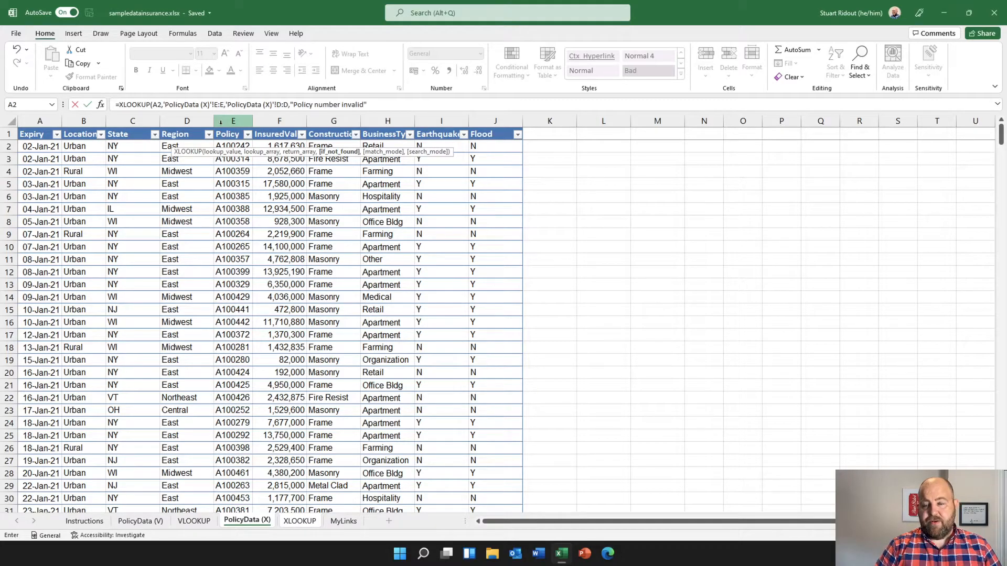
text(,)
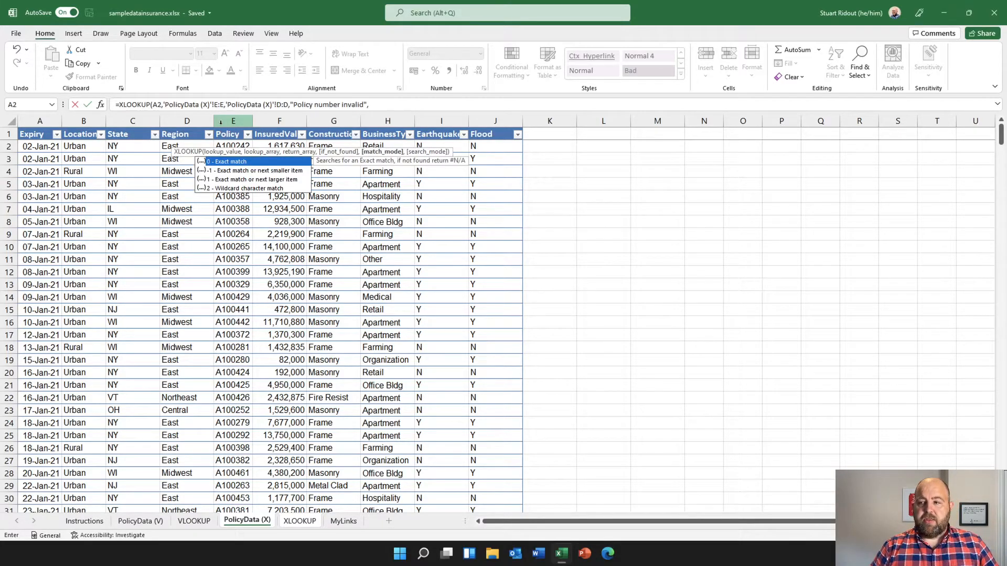
text(0))
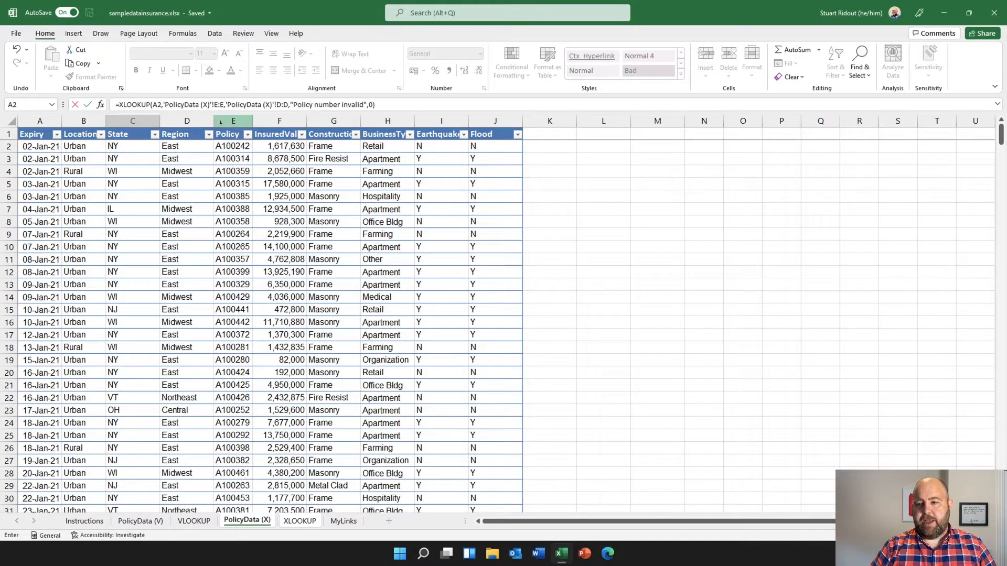
key(Return)
Step: Fill the row 2 XLOOKUP formulas down to row 3 and enter in A2 the policy number from row 12 of PolicyData (X)
drag(36, 139, 235, 155)
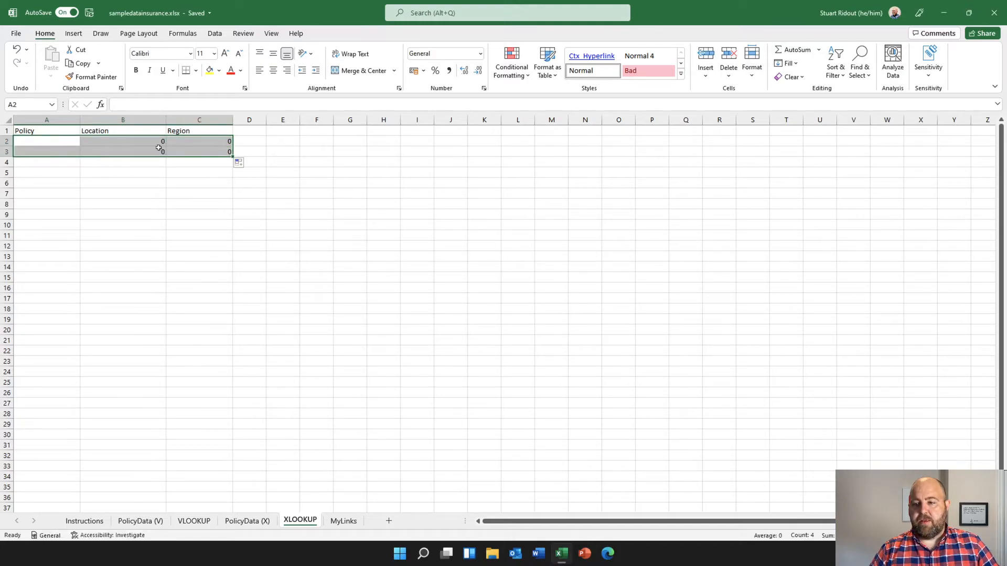
click(47, 141)
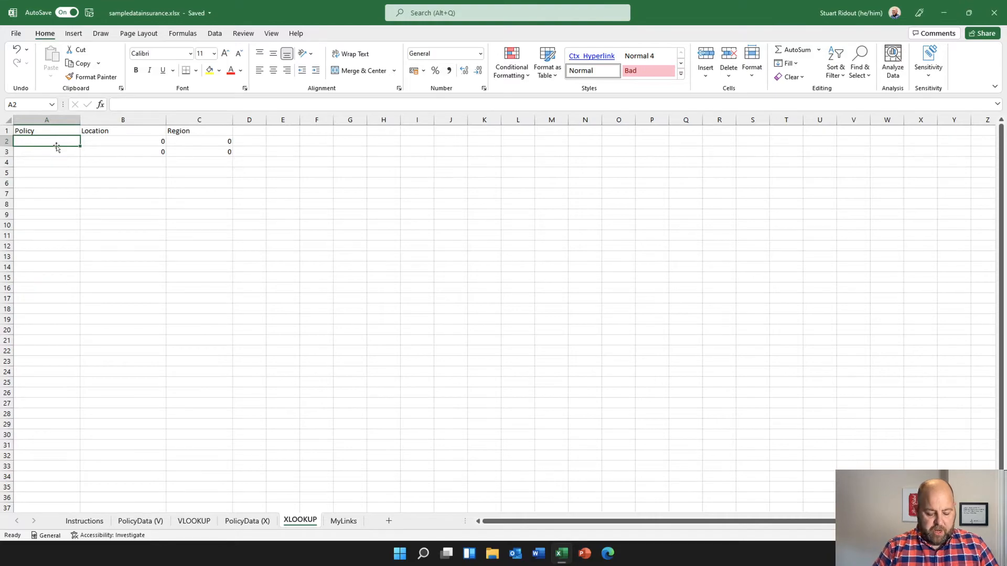
text(A100399)
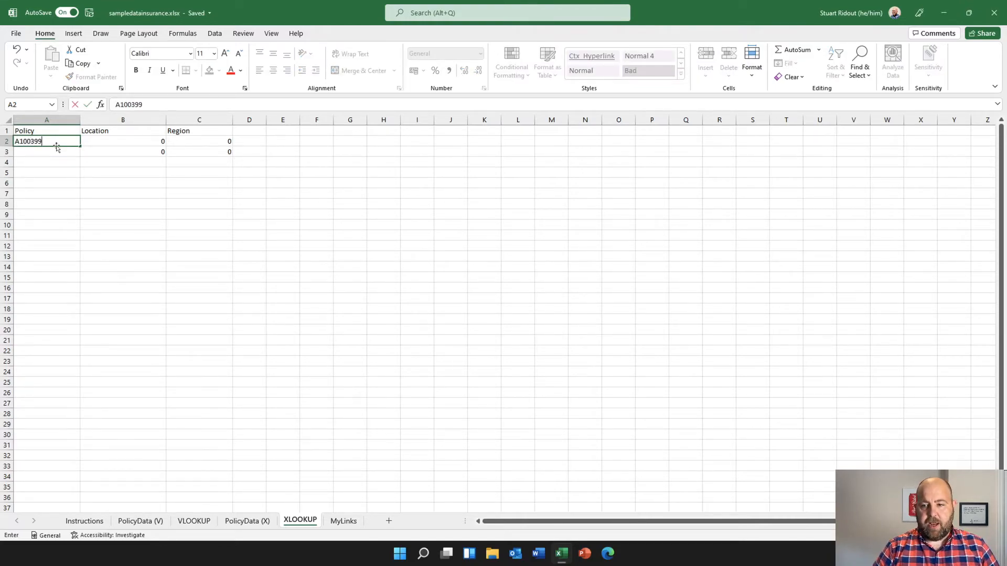
key(Return)
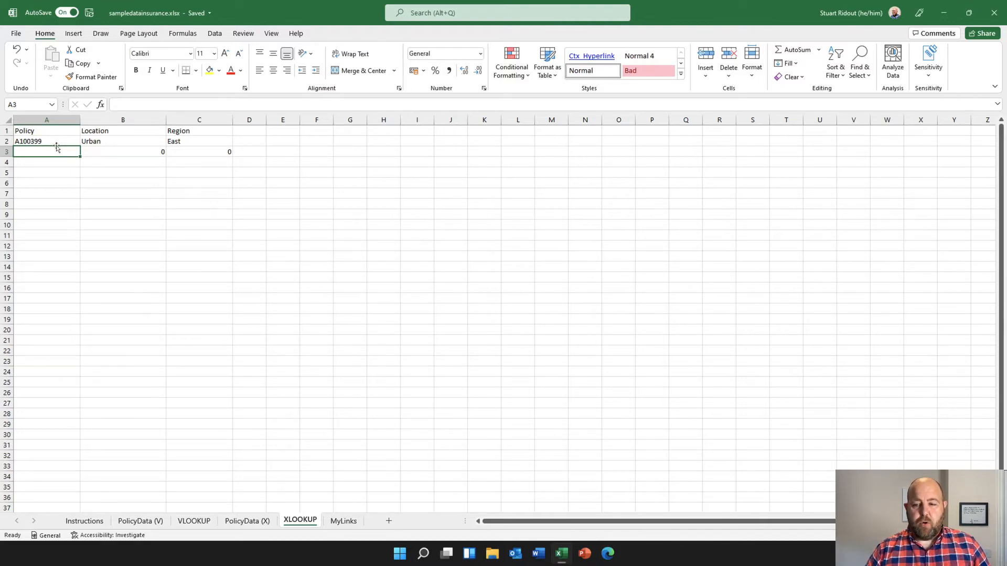
Step: Enter the A2 policy number with prefix B instead of A in A3 of the XLOOKUP sheet
text(B100)
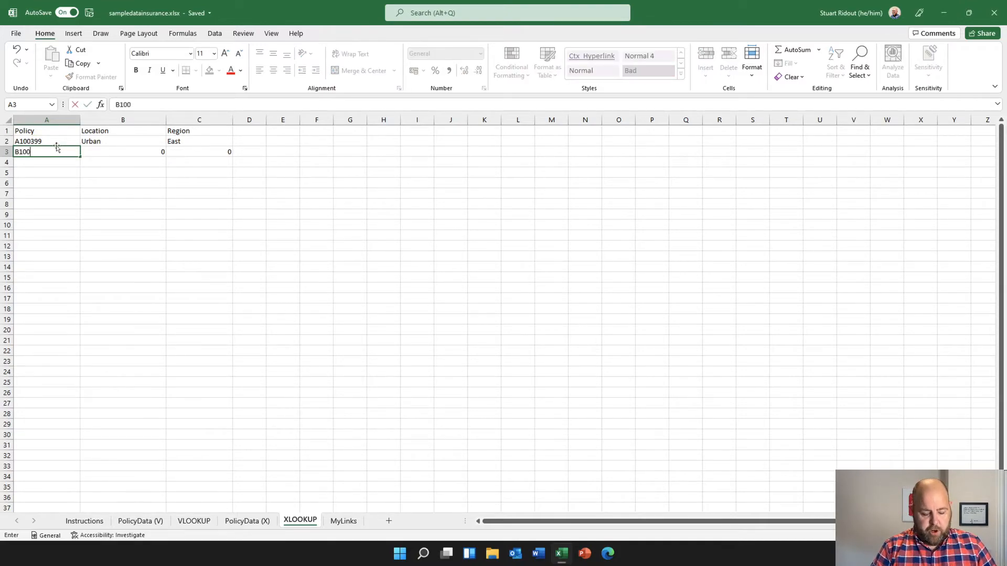
text(399)
key(Return)
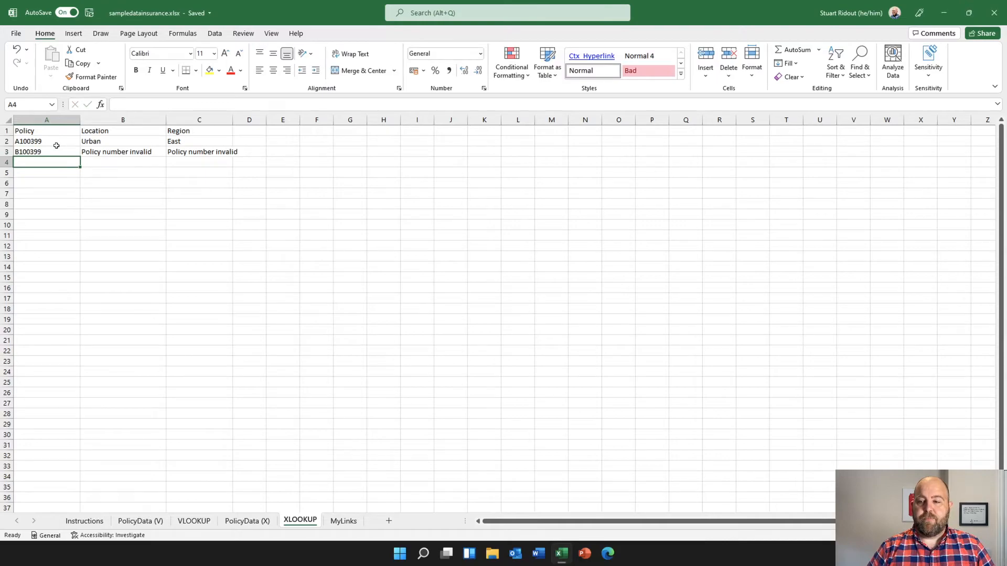